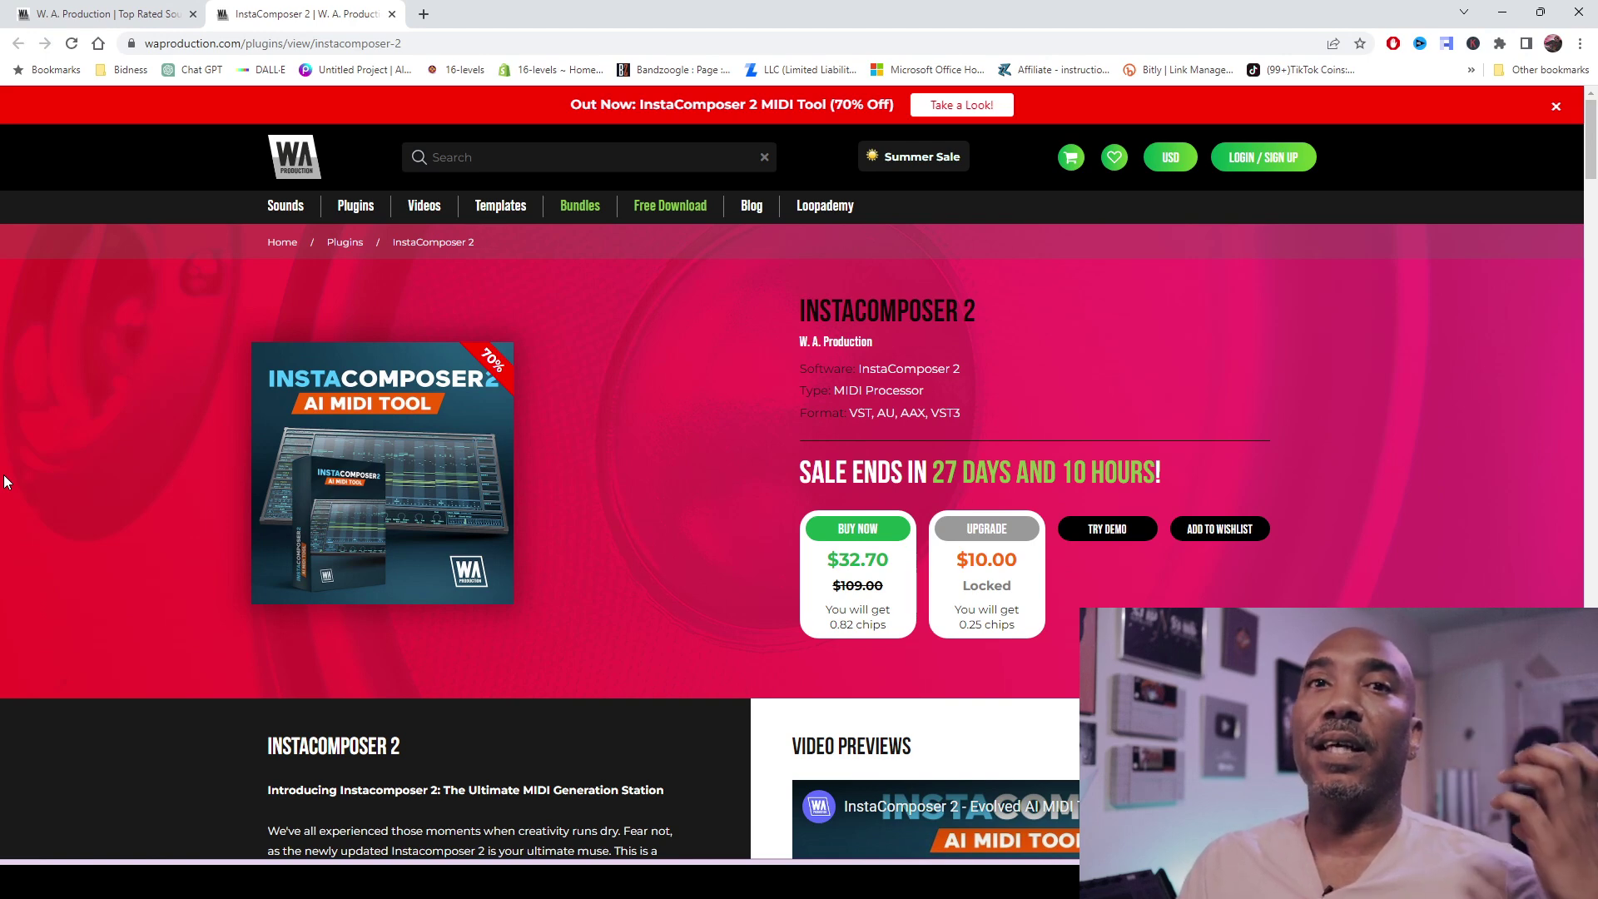
- Scroll the WA Production page past the price cards to the InstaComposer 2 description and Video Previews
{"action": "scroll", "coordinate": [5, 482], "scroll_direction": "down", "scroll_amount": 1}
{"action": "scroll", "coordinate": [4, 482], "scroll_direction": "down", "scroll_amount": 1}
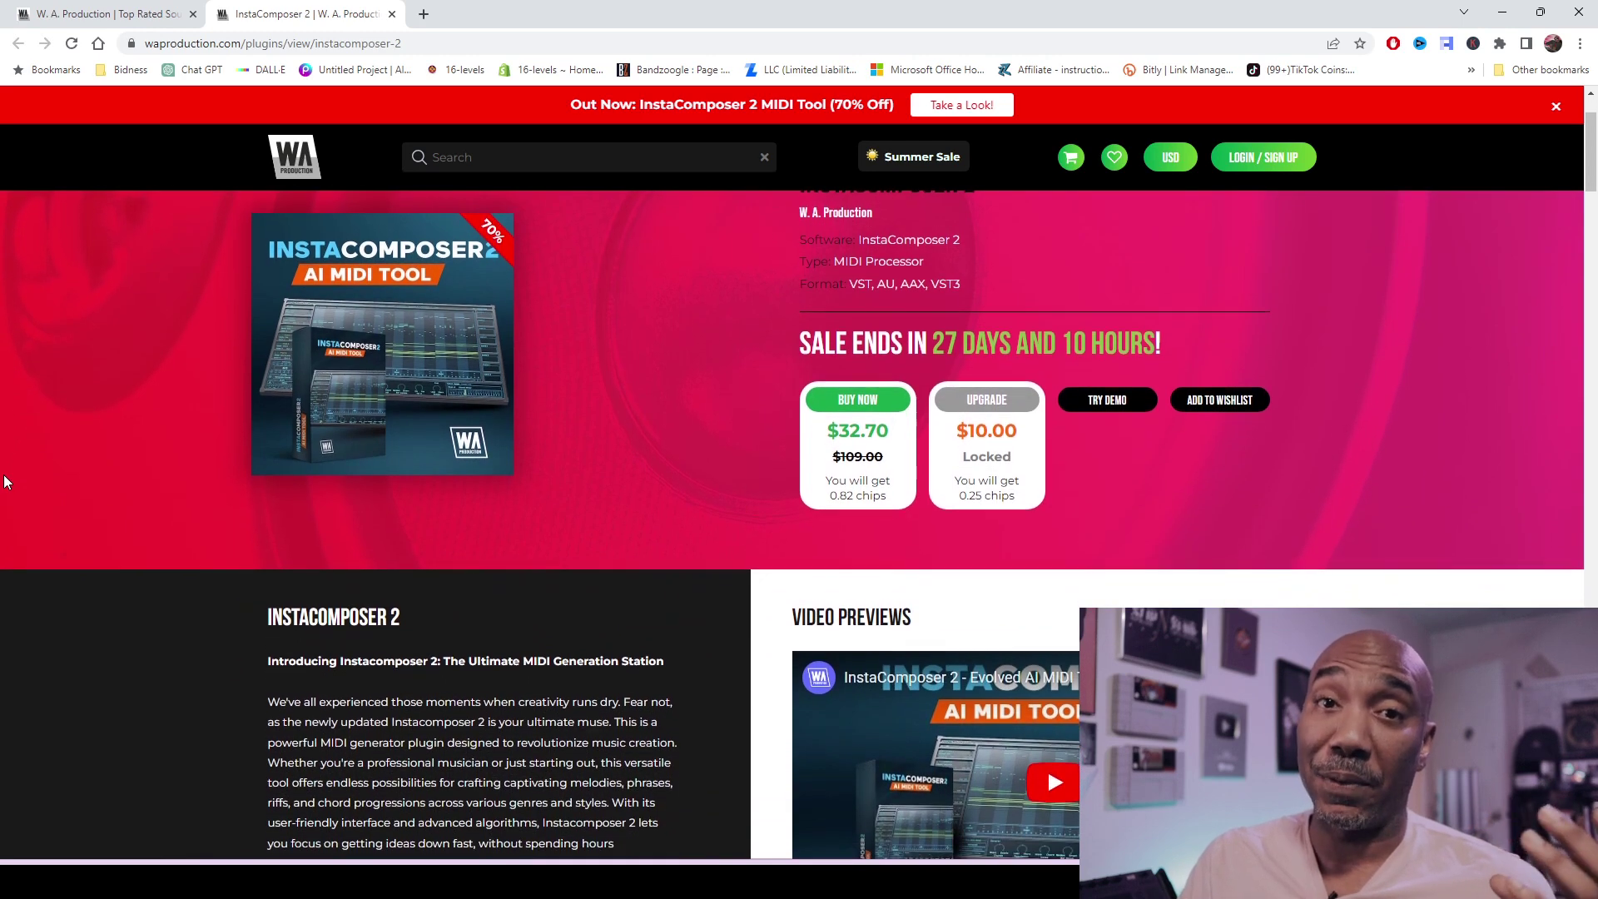
{"action": "scroll", "coordinate": [5, 482], "scroll_direction": "up", "scroll_amount": 1}
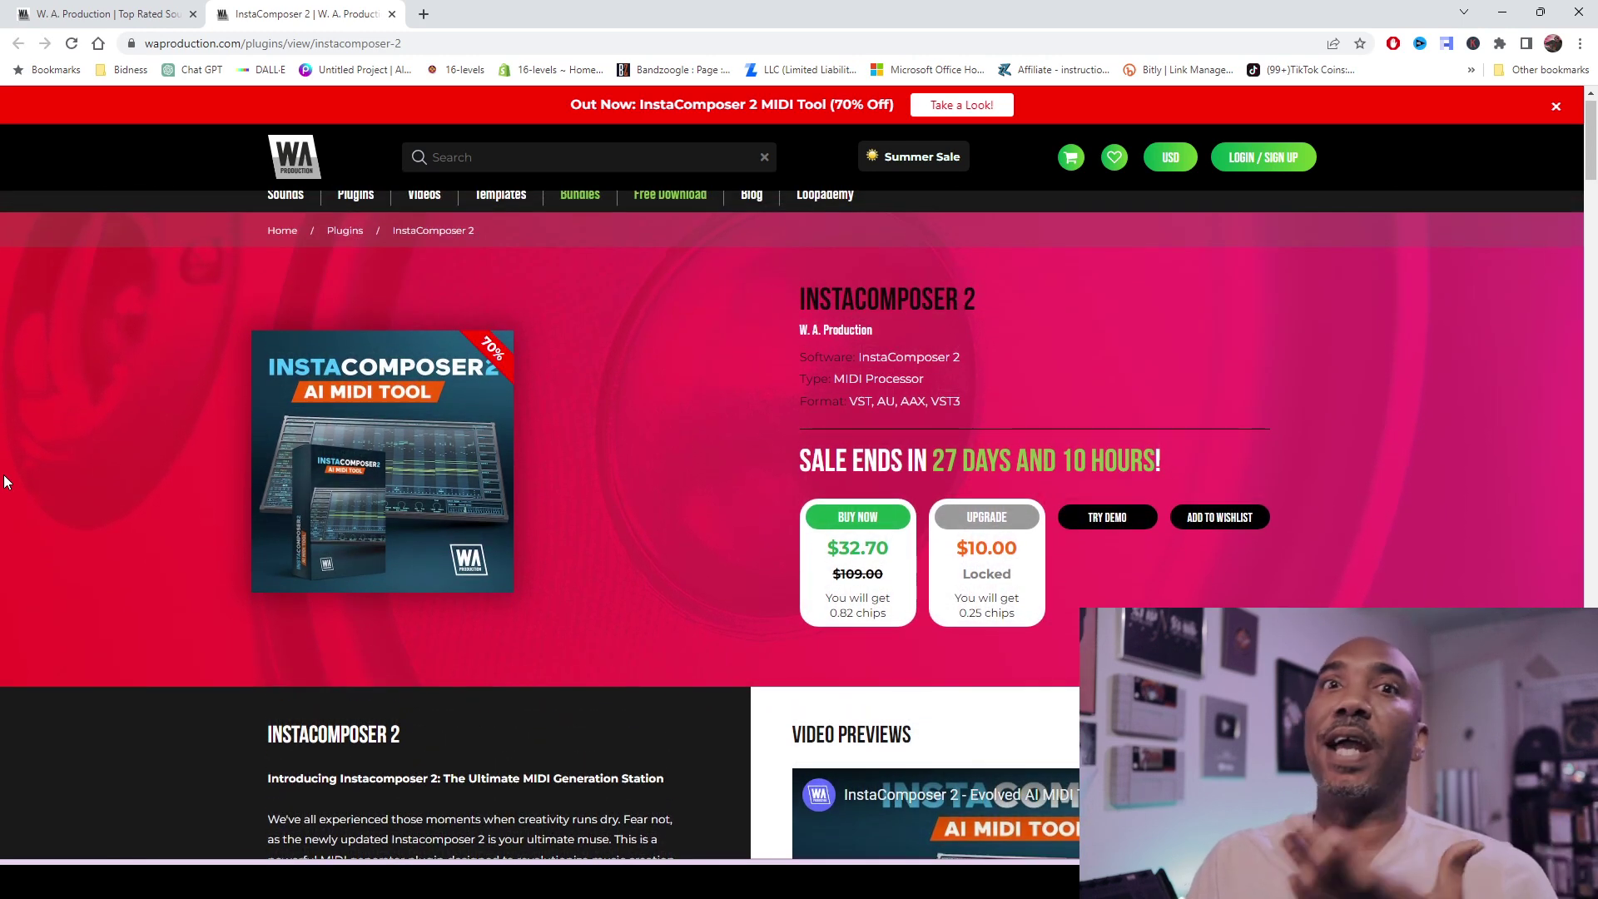
{"action": "scroll", "coordinate": [5, 482], "scroll_direction": "down", "scroll_amount": 1}
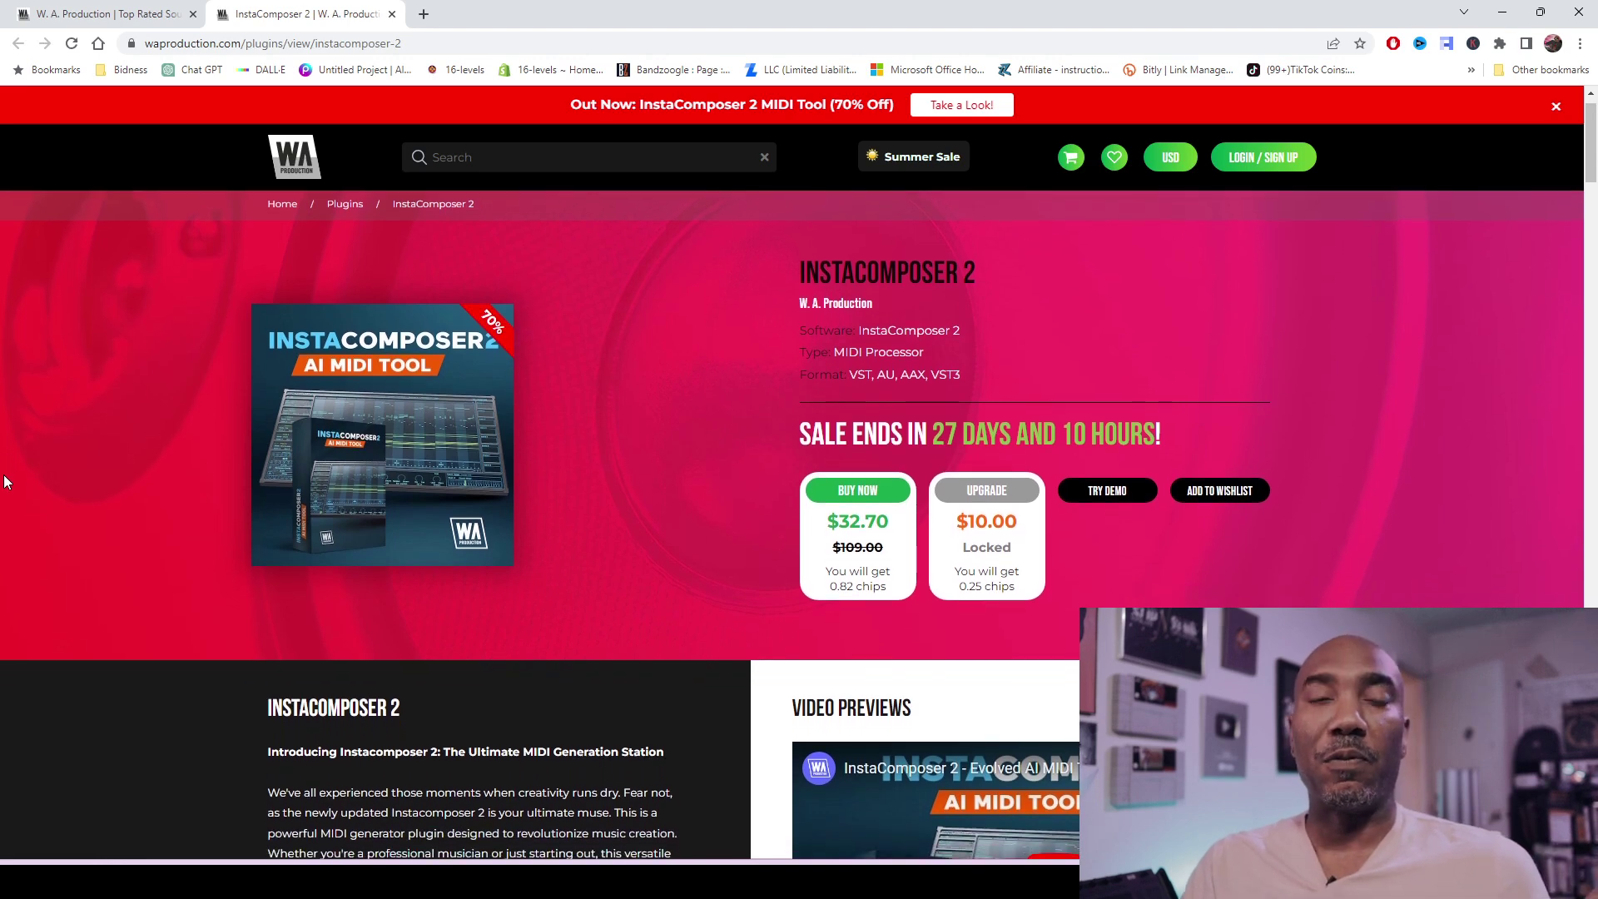
{"action": "scroll", "coordinate": [4, 482], "scroll_direction": "down", "scroll_amount": 1}
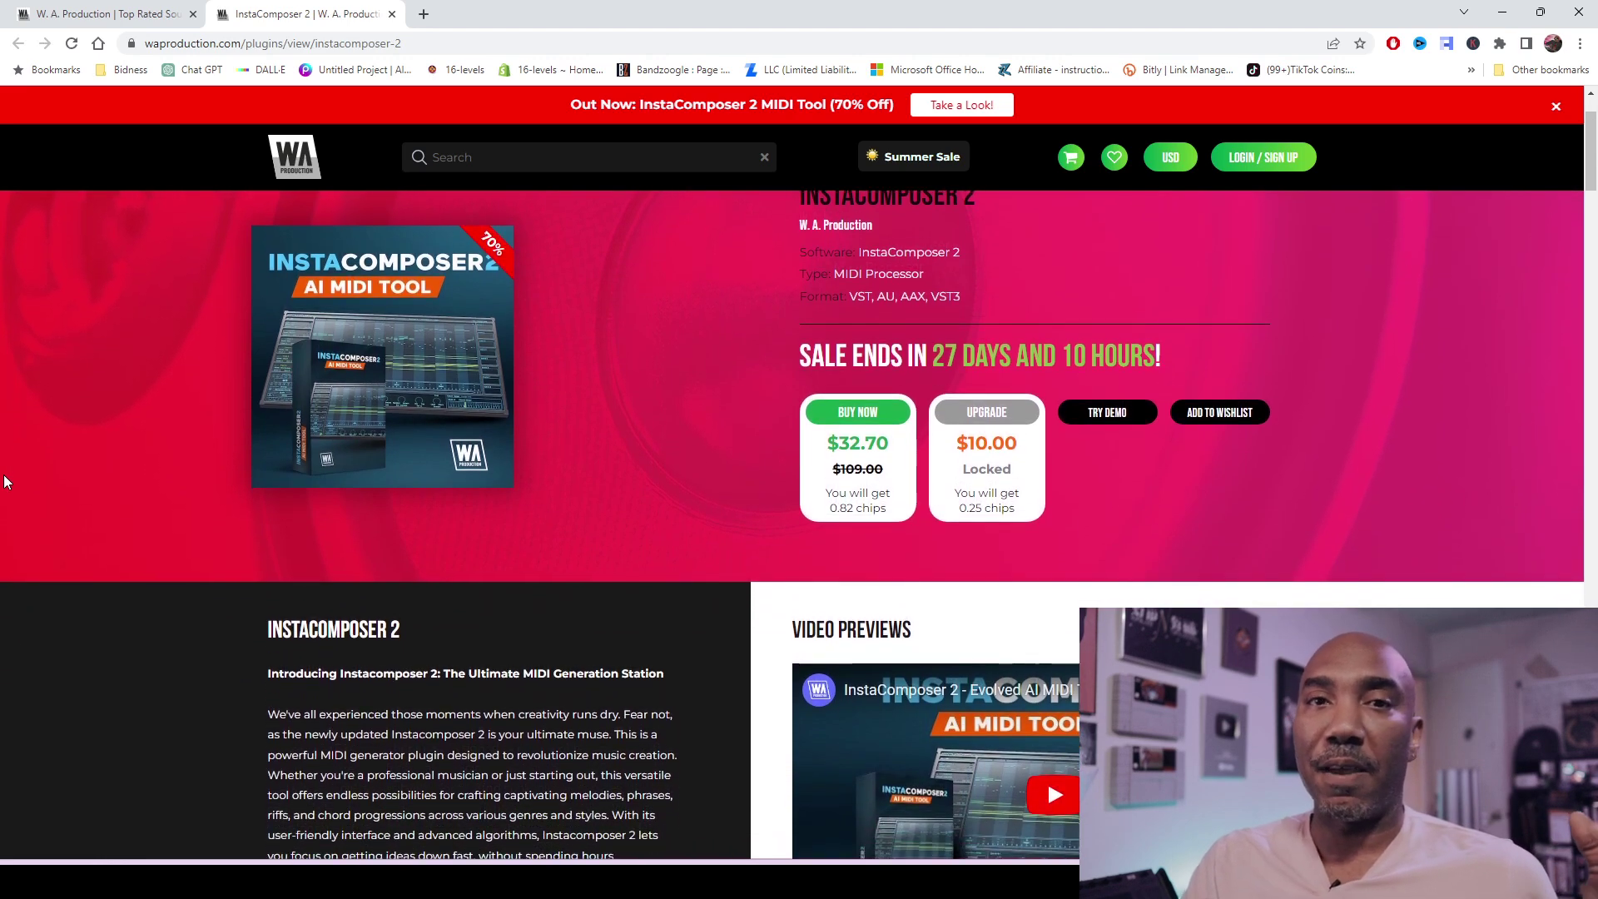
{"action": "scroll", "coordinate": [4, 482], "scroll_direction": "down", "scroll_amount": 1}
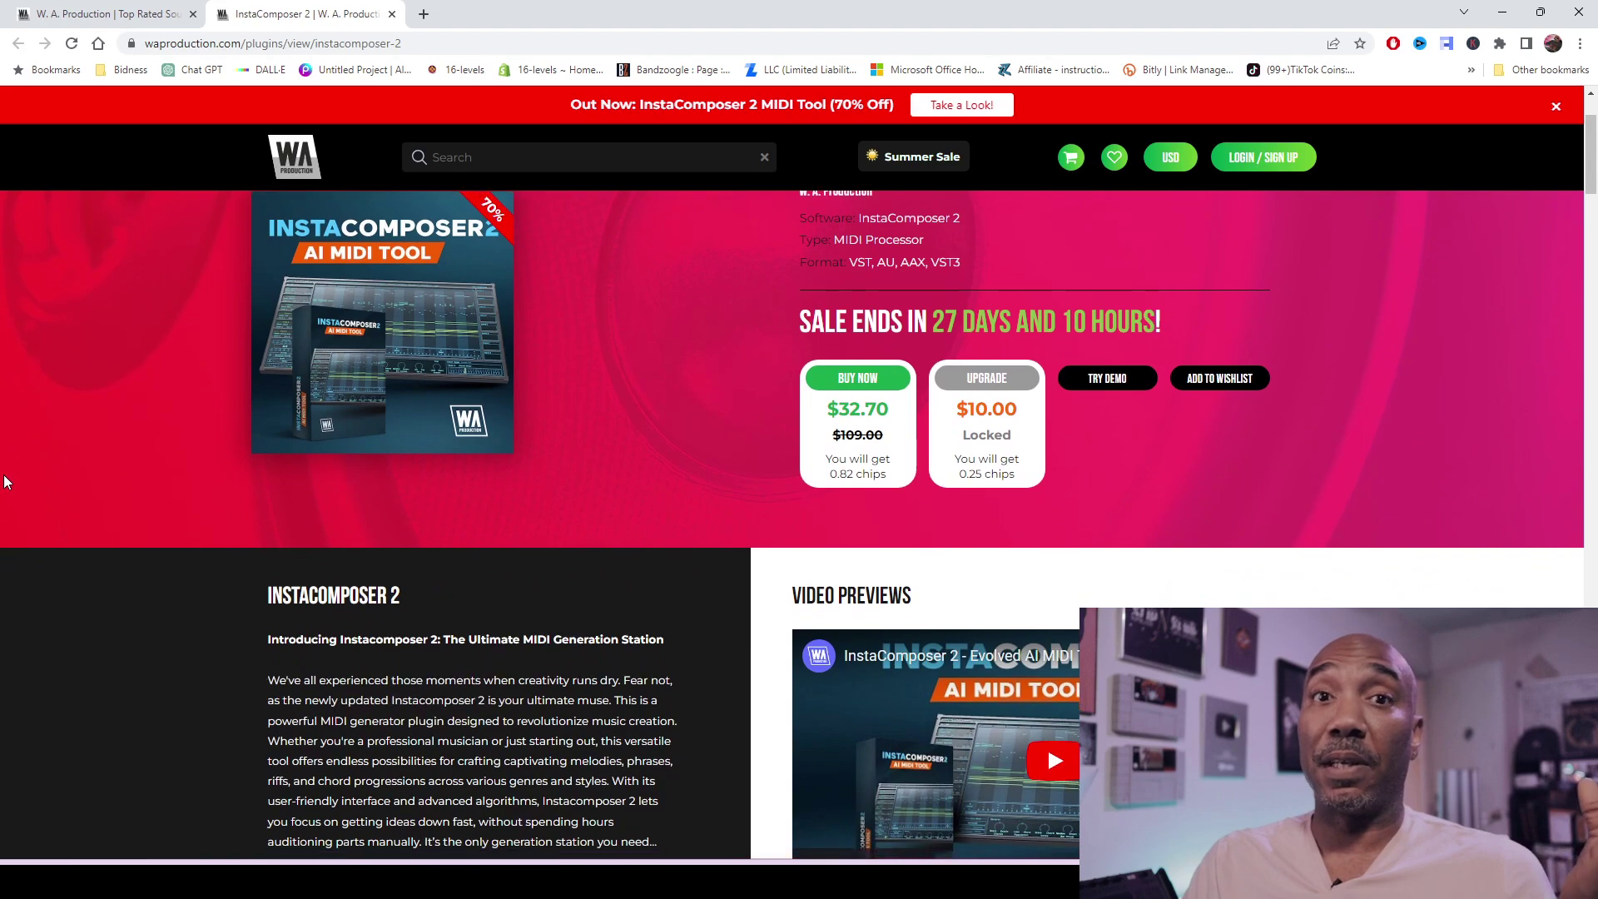
{"action": "scroll", "coordinate": [4, 482], "scroll_direction": "down", "scroll_amount": 2}
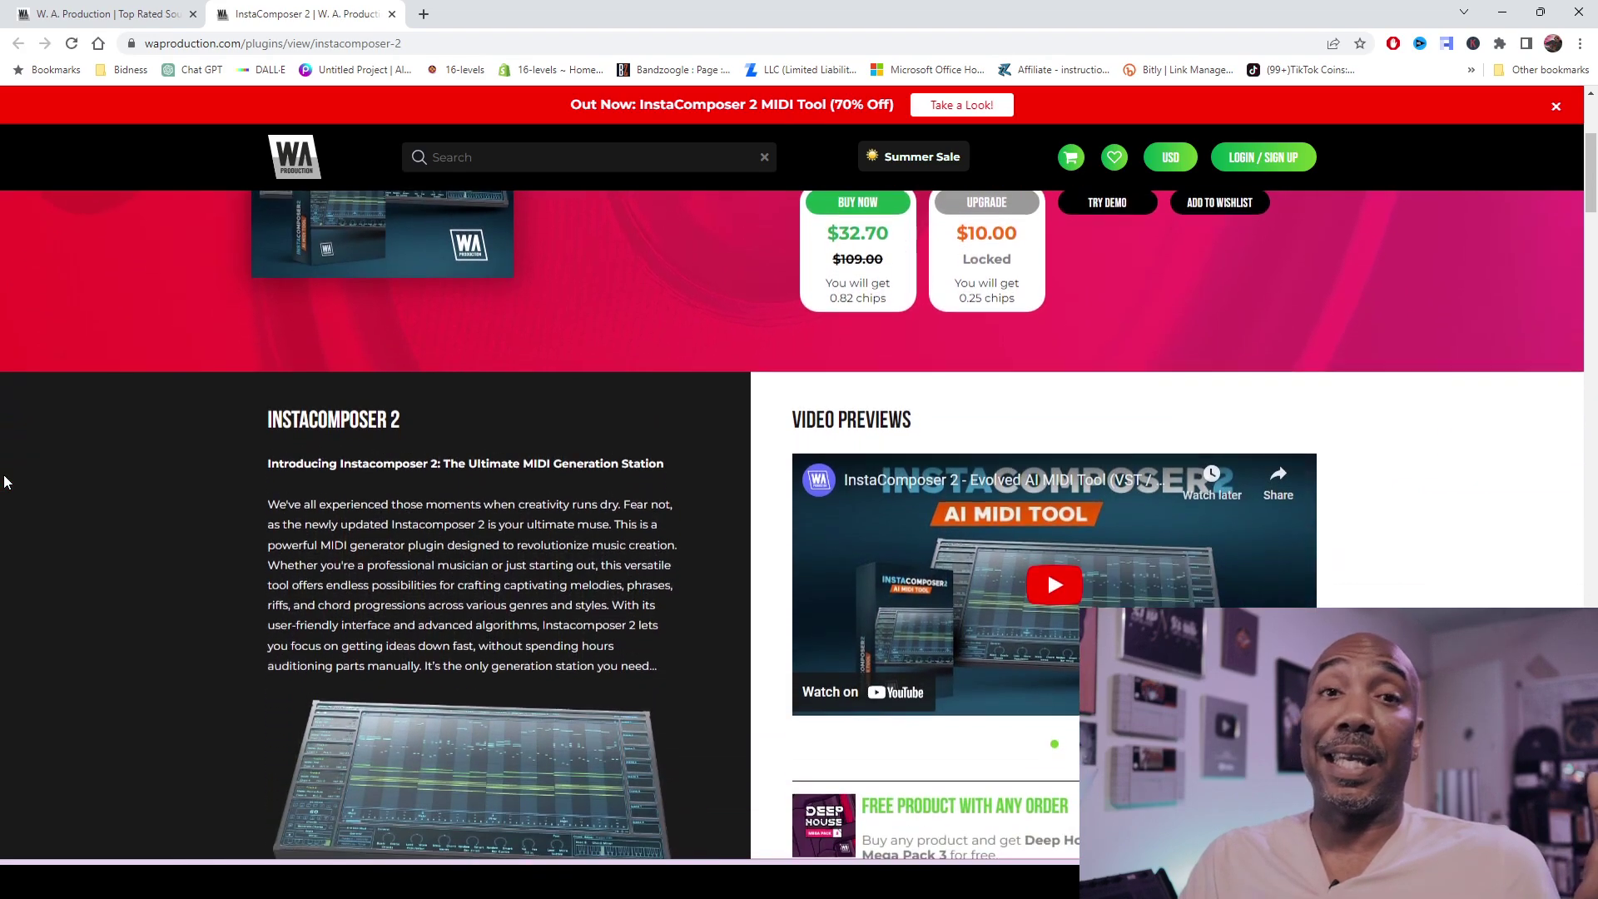
{"action": "scroll", "coordinate": [5, 482], "scroll_direction": "down", "scroll_amount": 1}
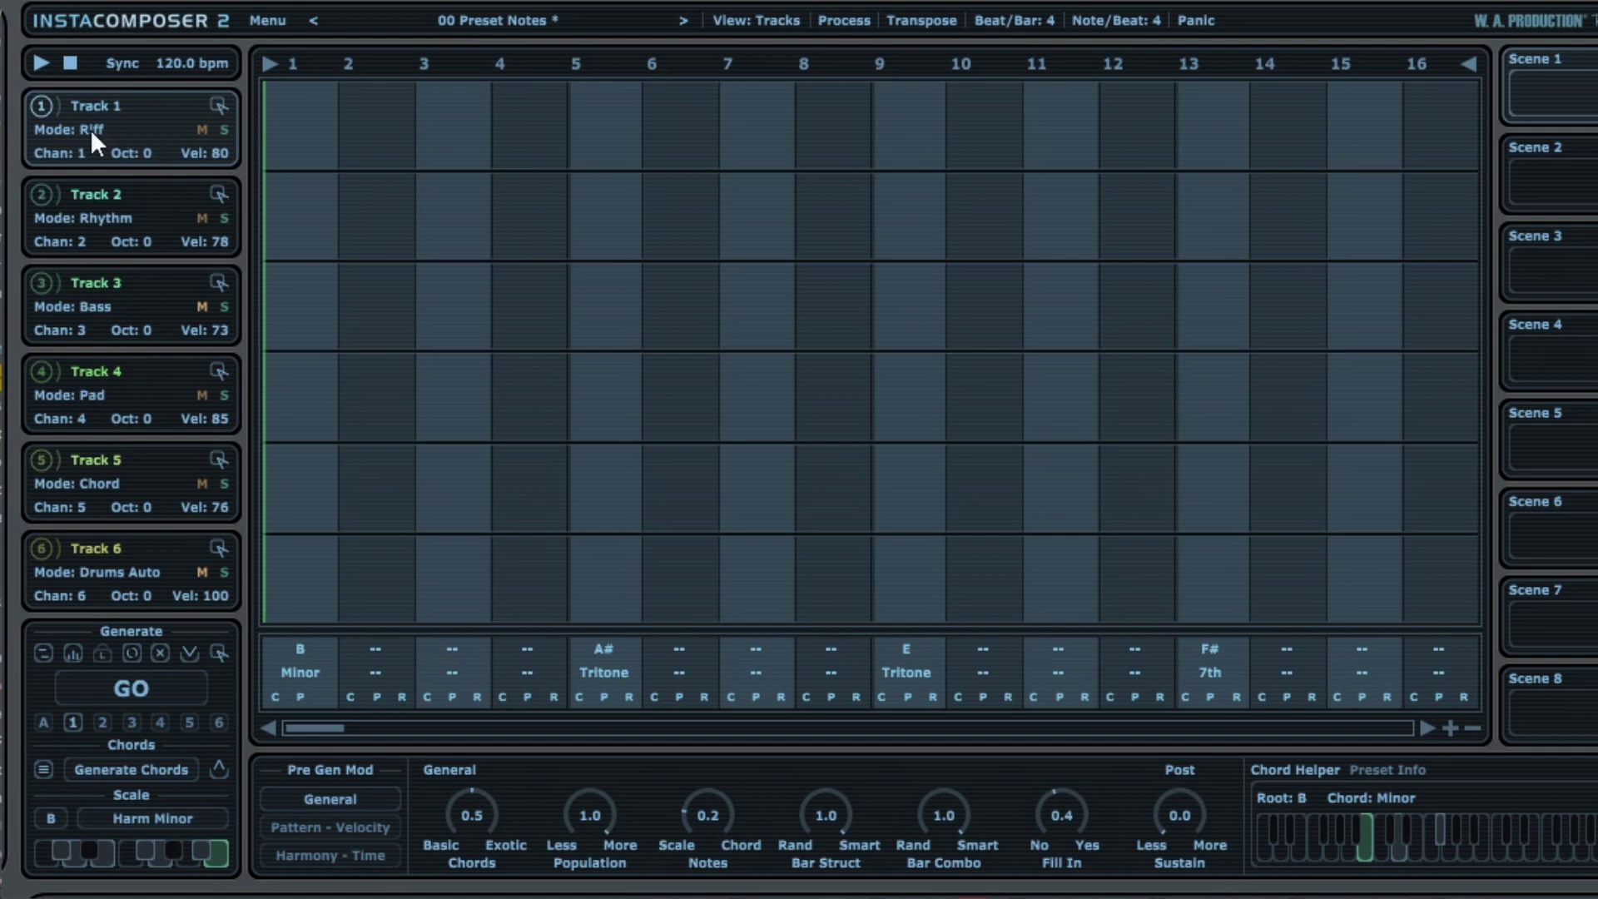
{"action": "left_click", "coordinate": [88, 128]}
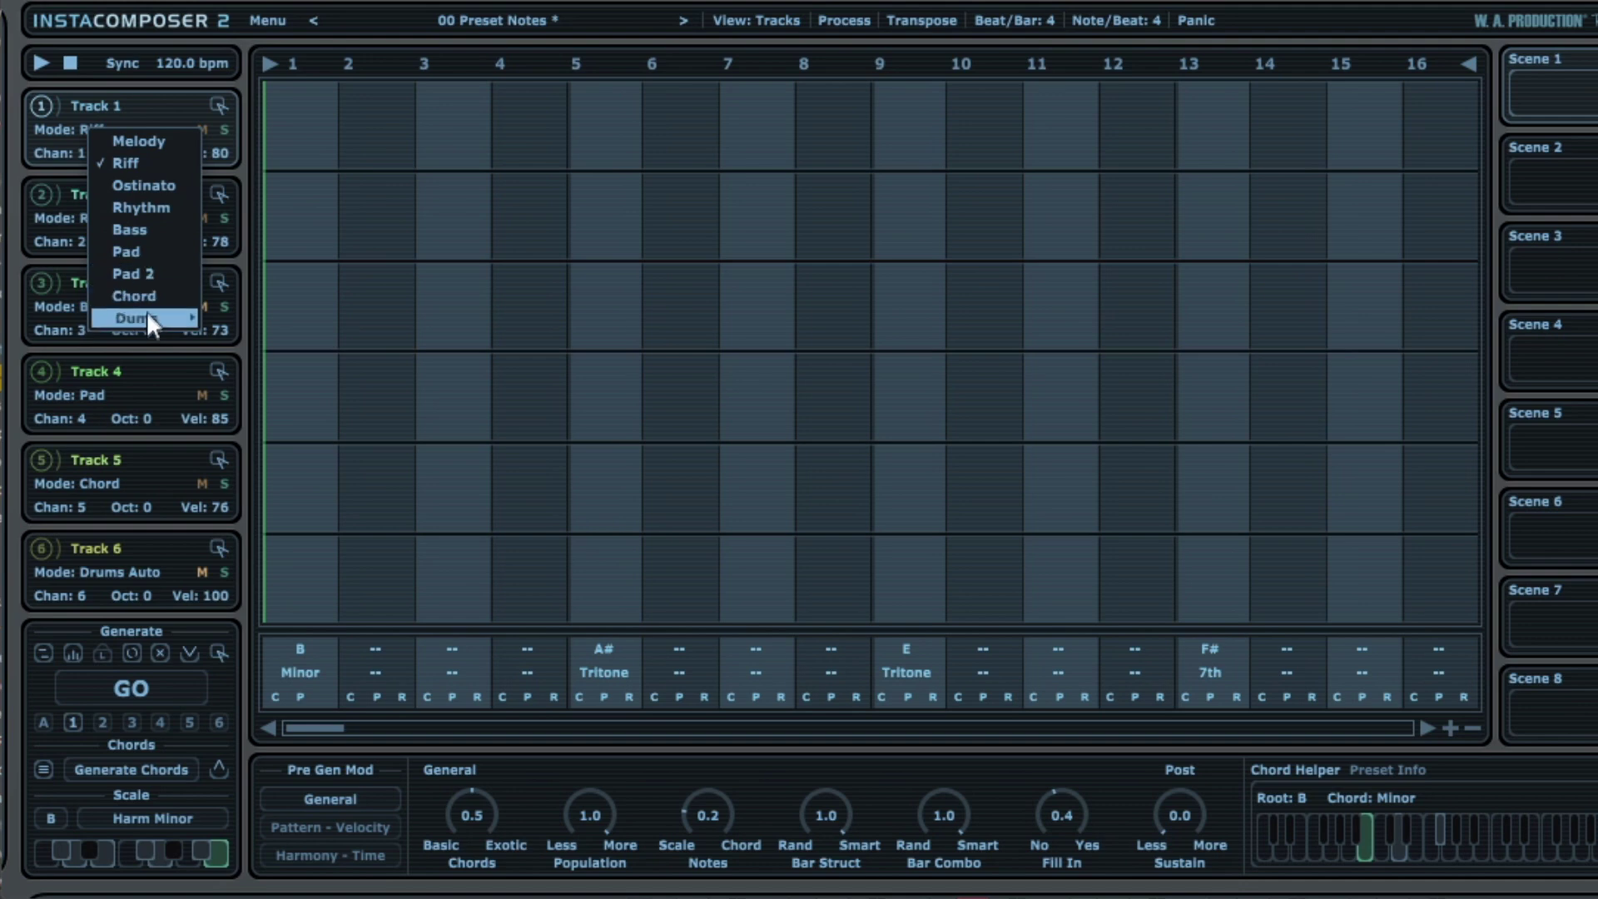
{"action": "mouse_move", "coordinate": [147, 316]}
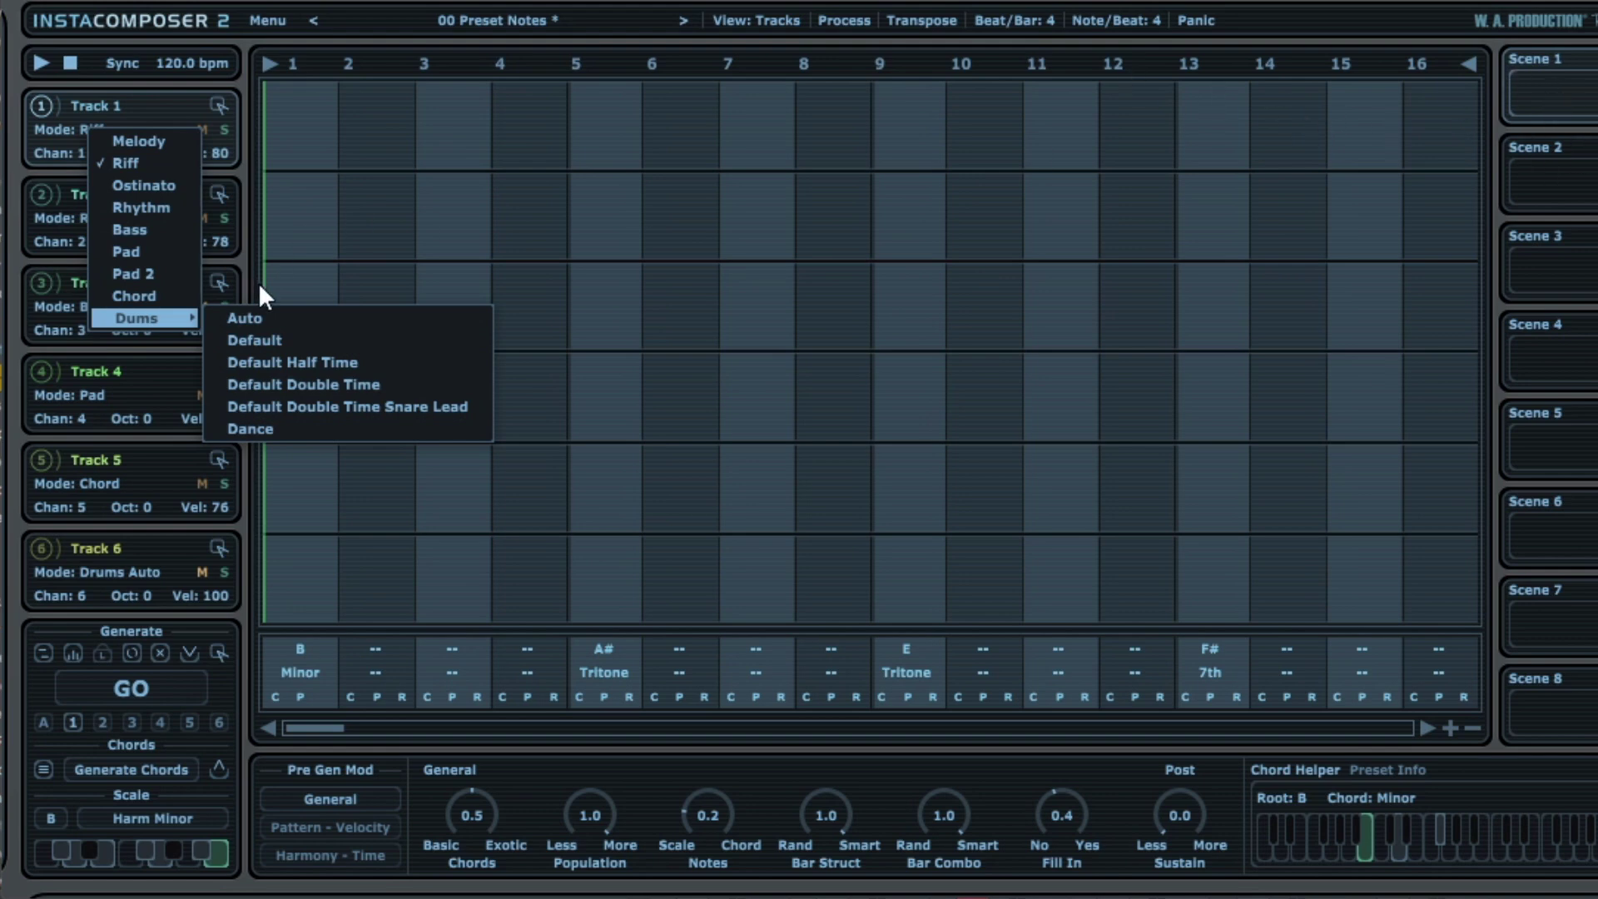
{"action": "left_click", "coordinate": [309, 266]}
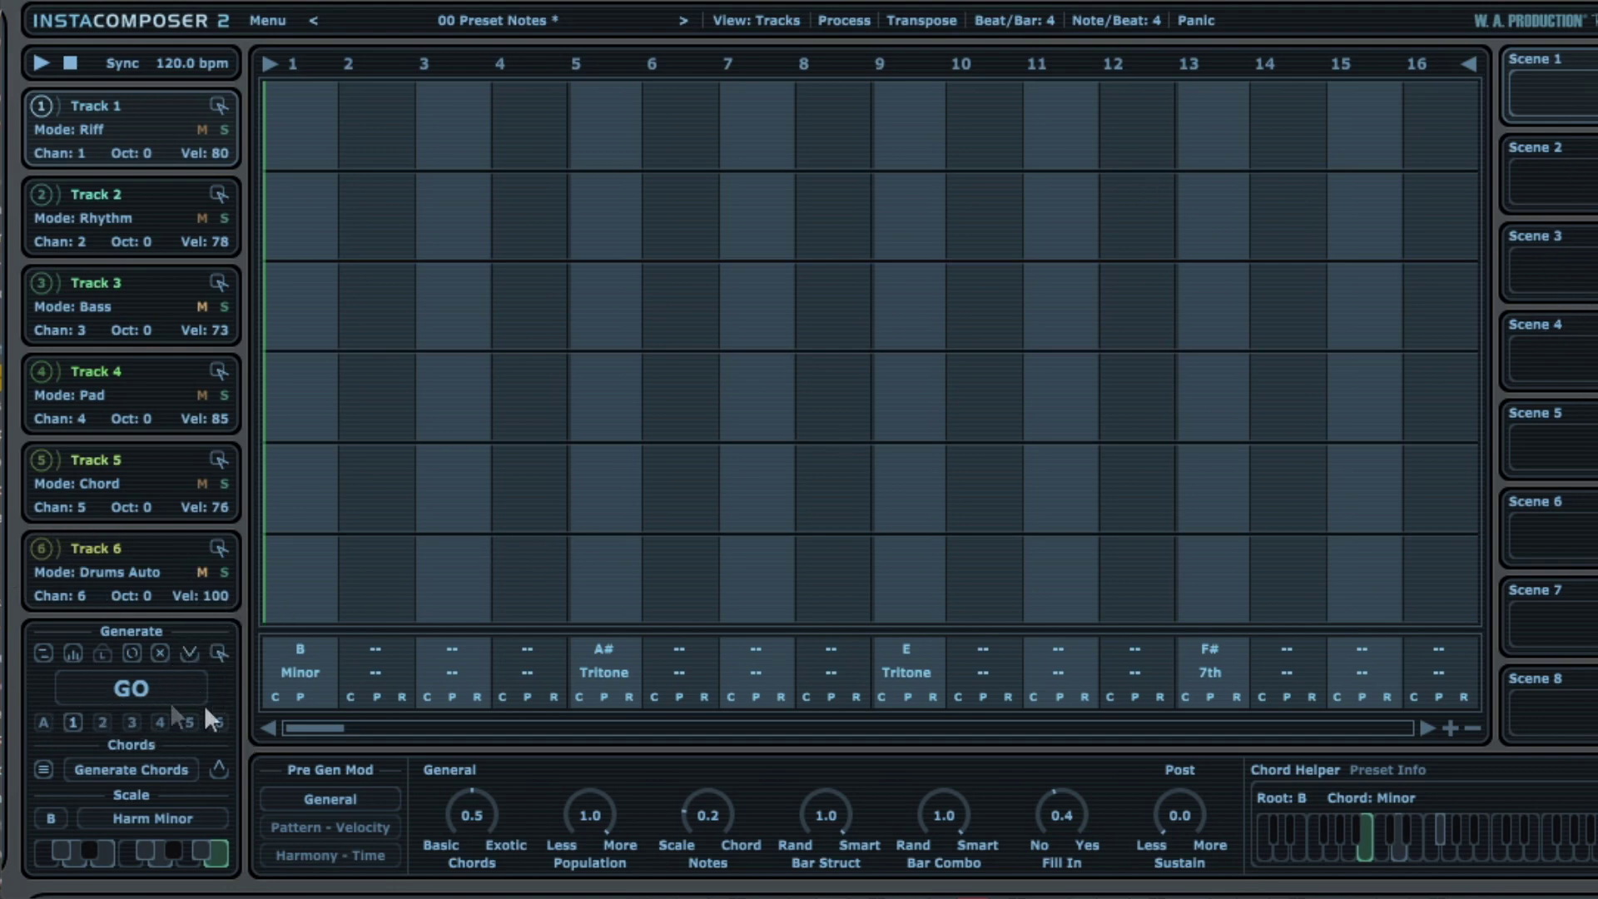
- Generate patterns for all six tracks with GO and drop them as a Track 0 clip on Kontakt 7
{"action": "left_click", "coordinate": [104, 699]}
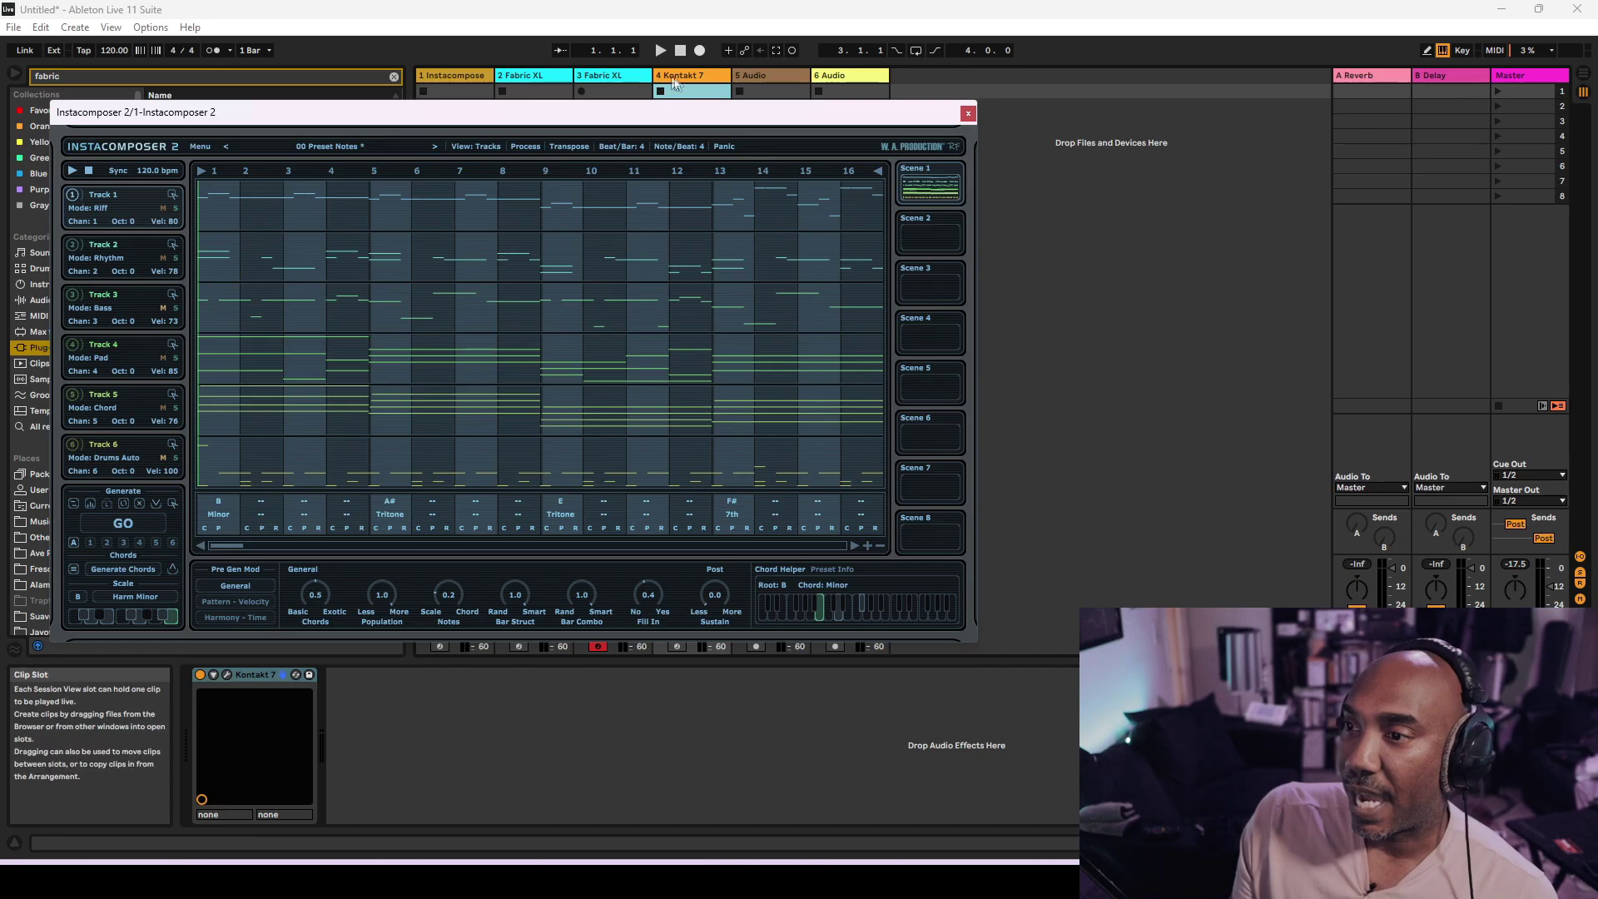
{"action": "left_click", "coordinate": [671, 75]}
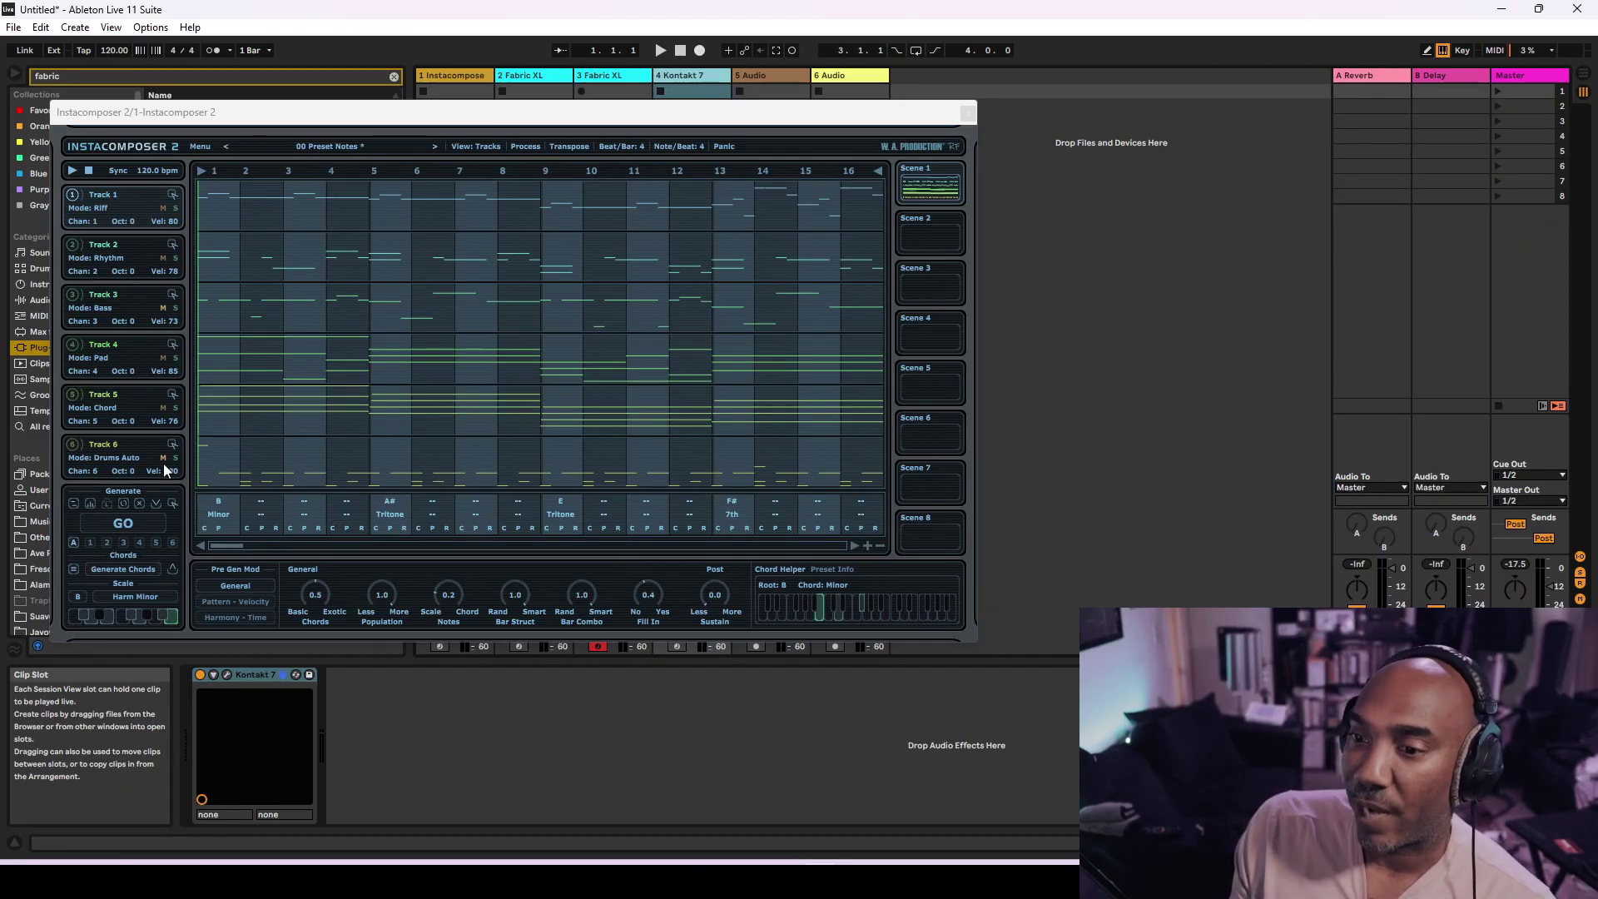
{"action": "left_click", "coordinate": [170, 446]}
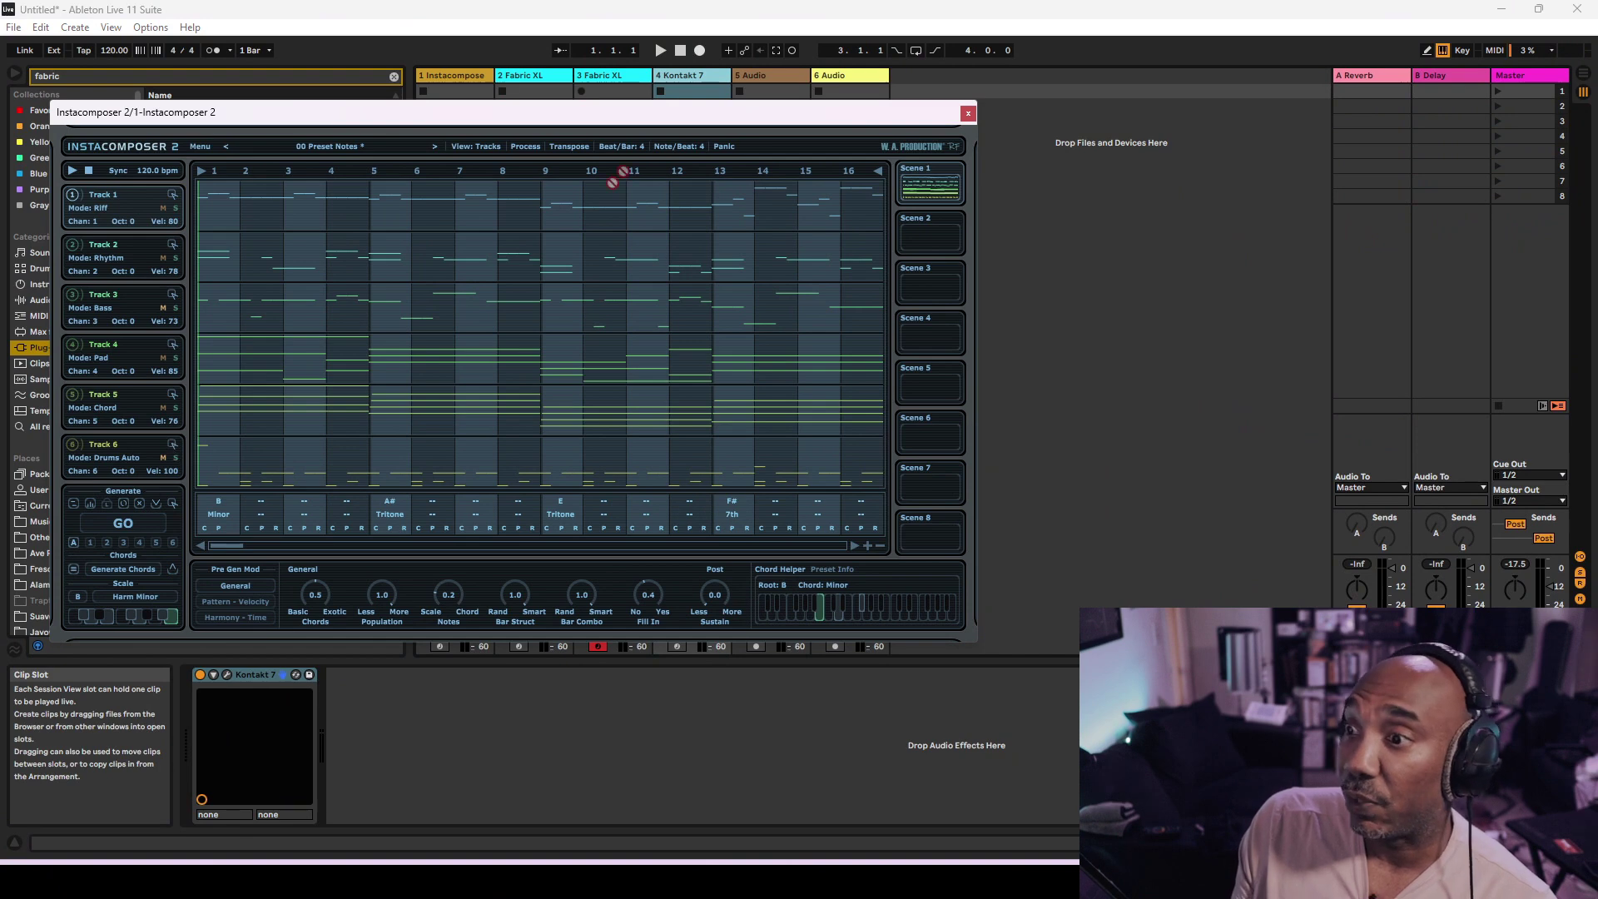
{"action": "left_click_drag", "start_coordinate": [675, 107], "coordinate": [681, 93]}
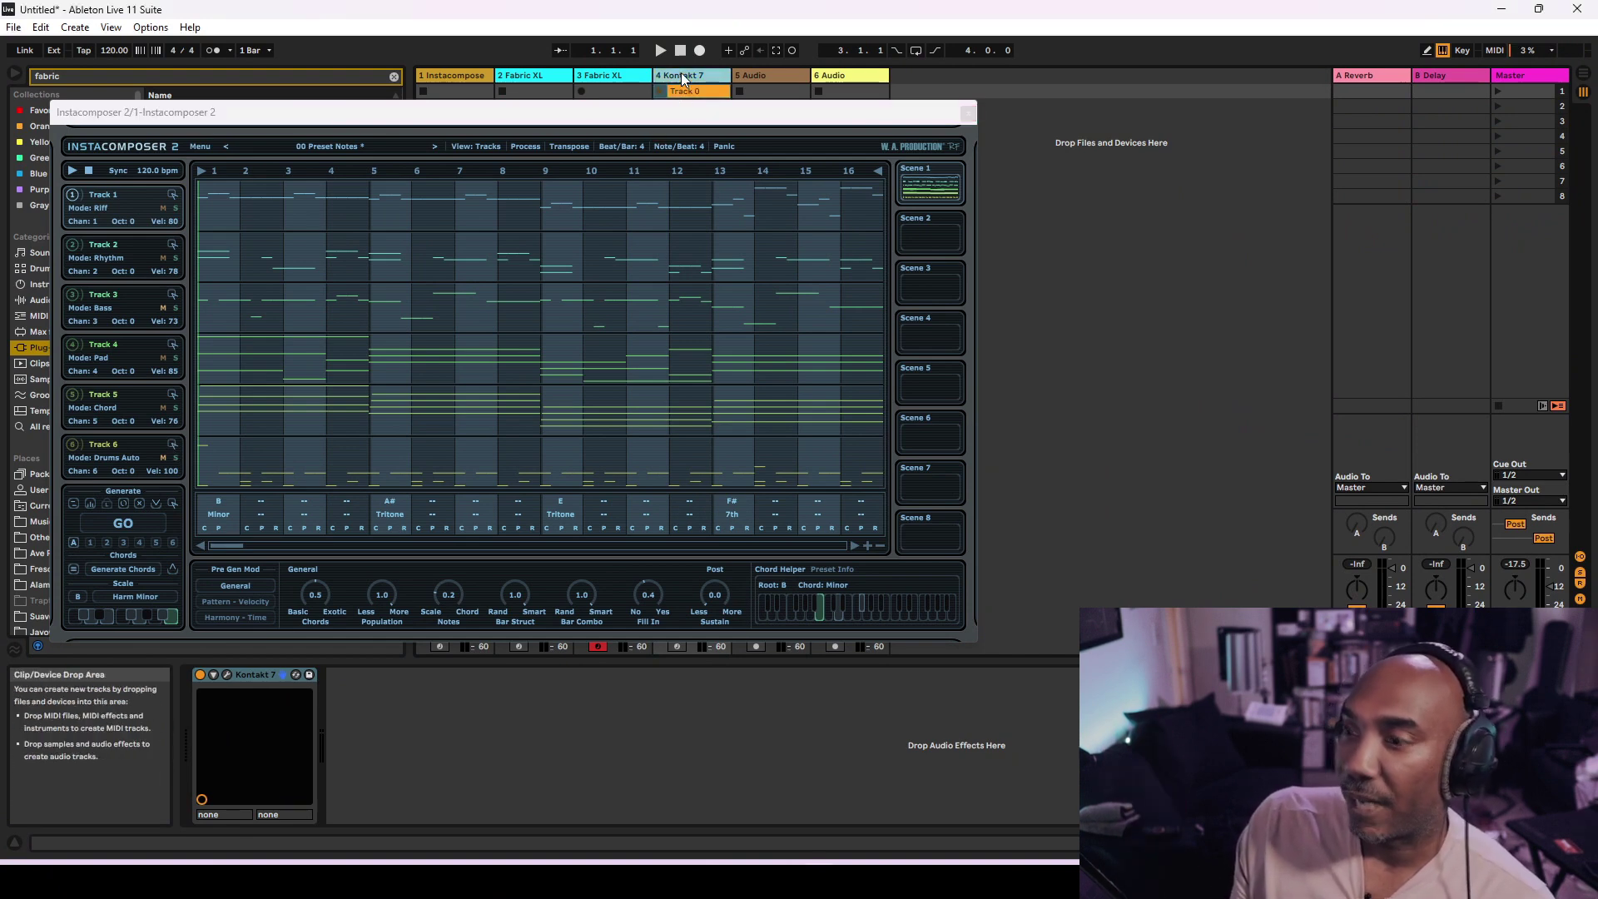
{"action": "left_click", "coordinate": [687, 81]}
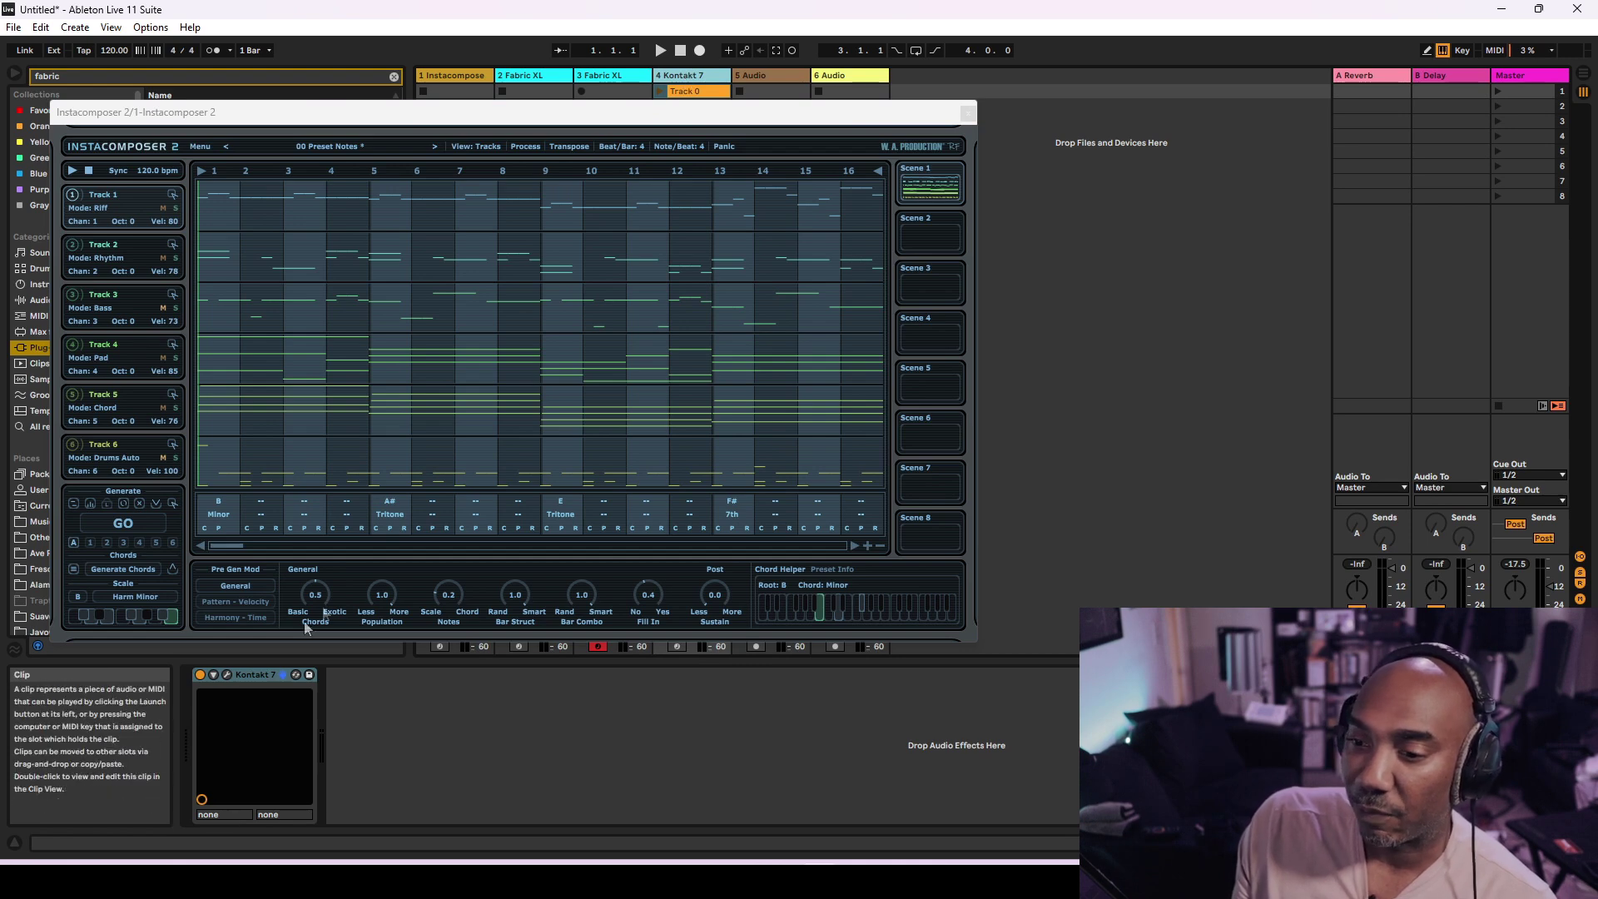
- Show the Kontakt 7 drum instrument window and launch the Track 0 clip on the Kontakt 7 track
{"action": "left_click", "coordinate": [228, 673]}
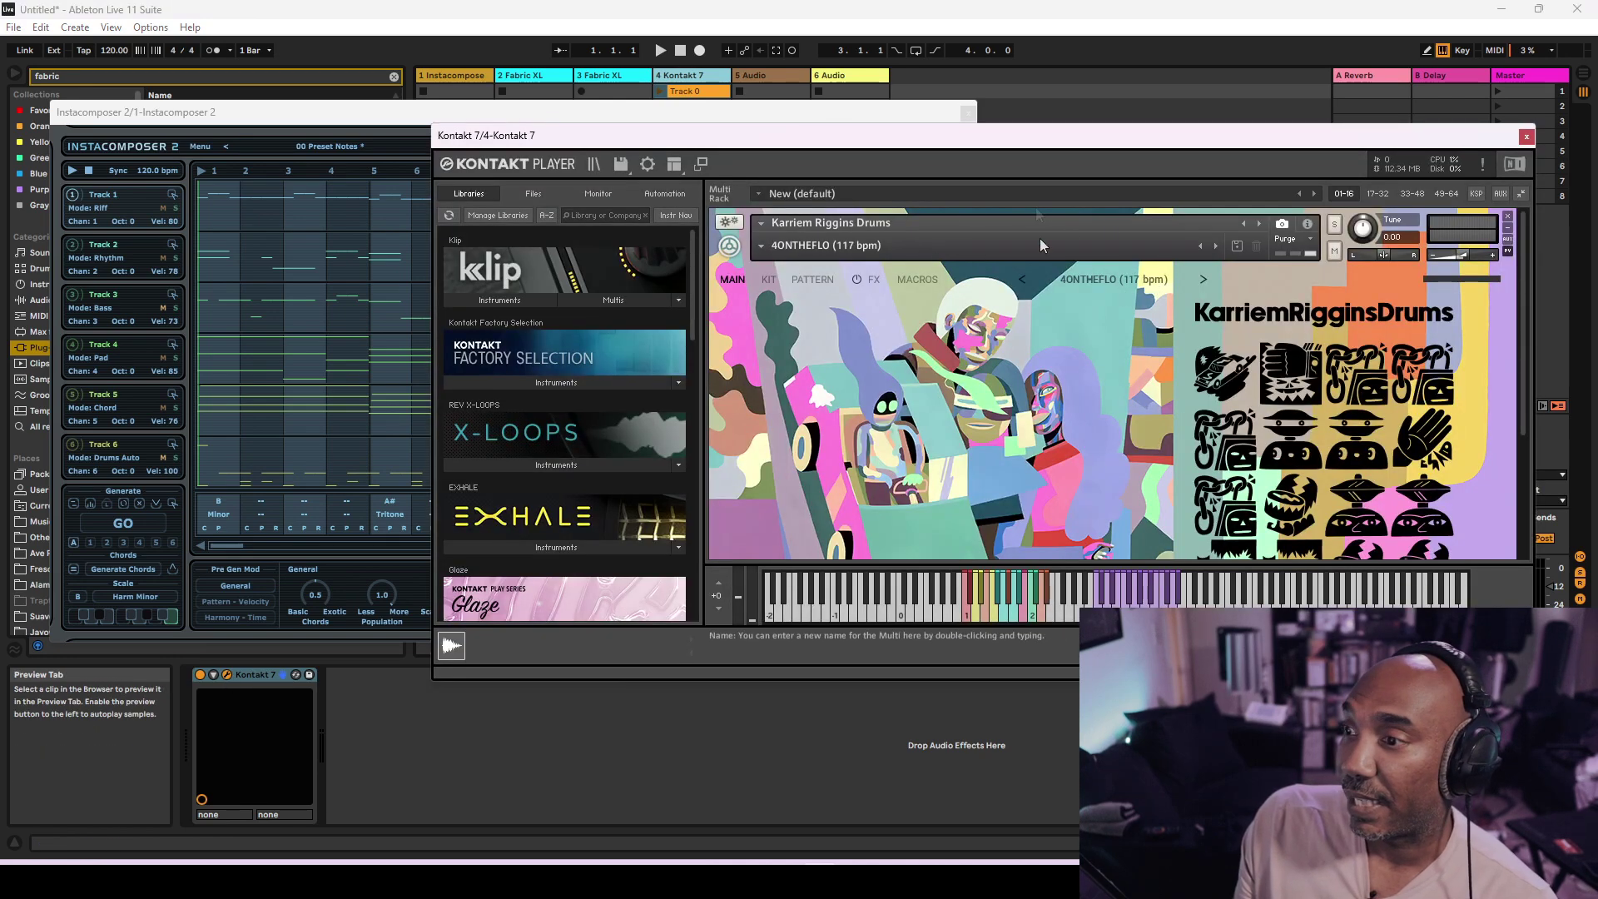
{"action": "left_click", "coordinate": [316, 114]}
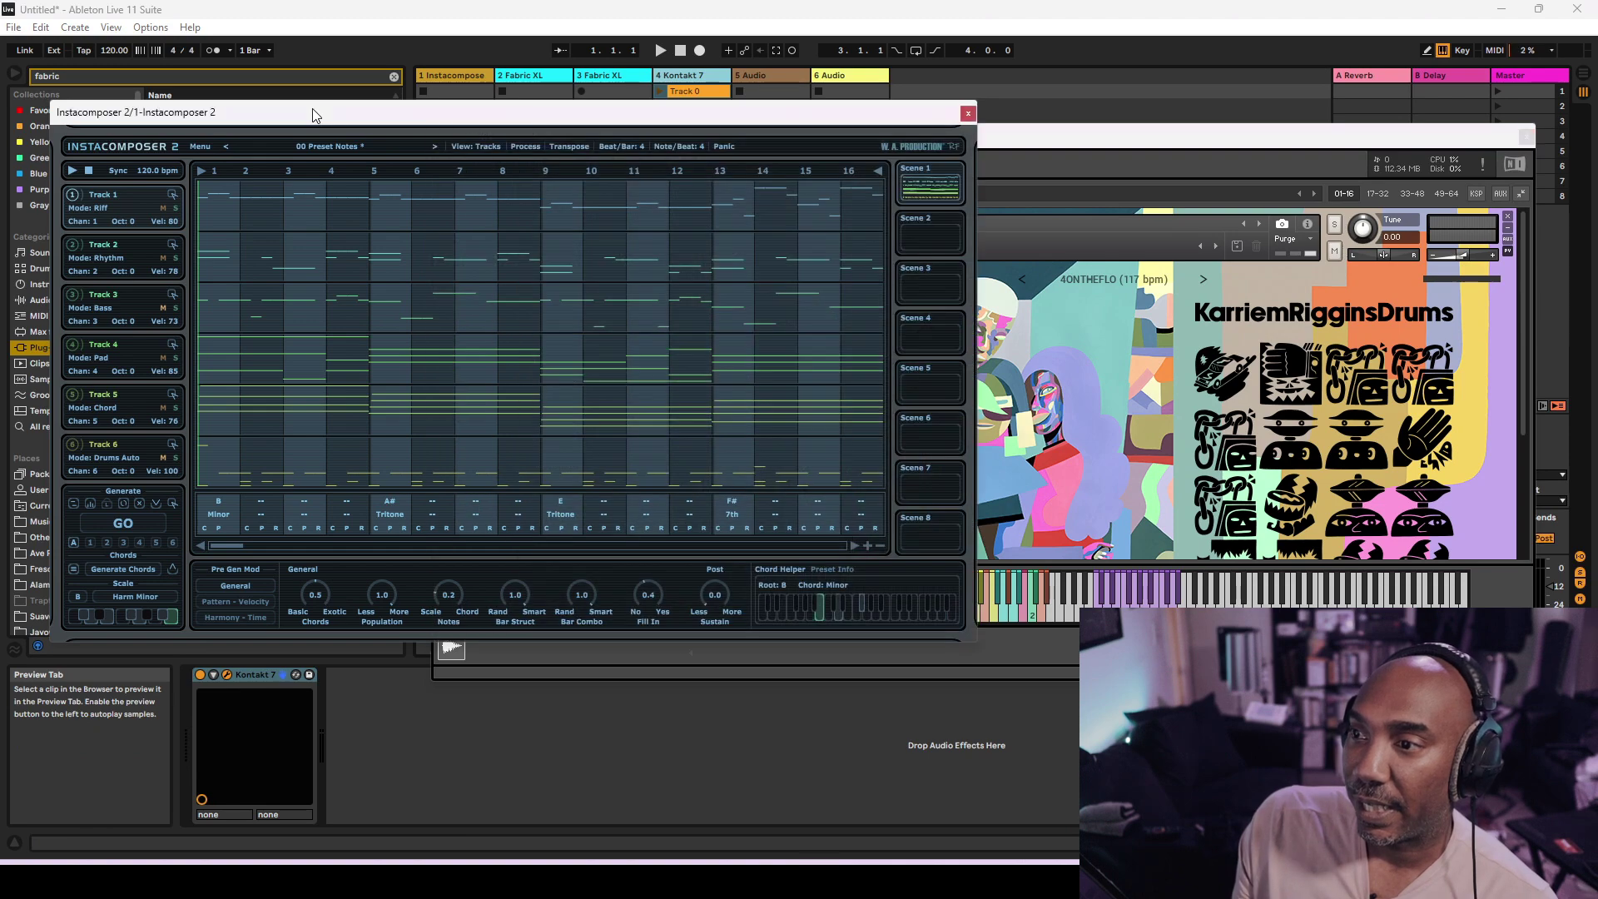
{"action": "left_click", "coordinate": [662, 92]}
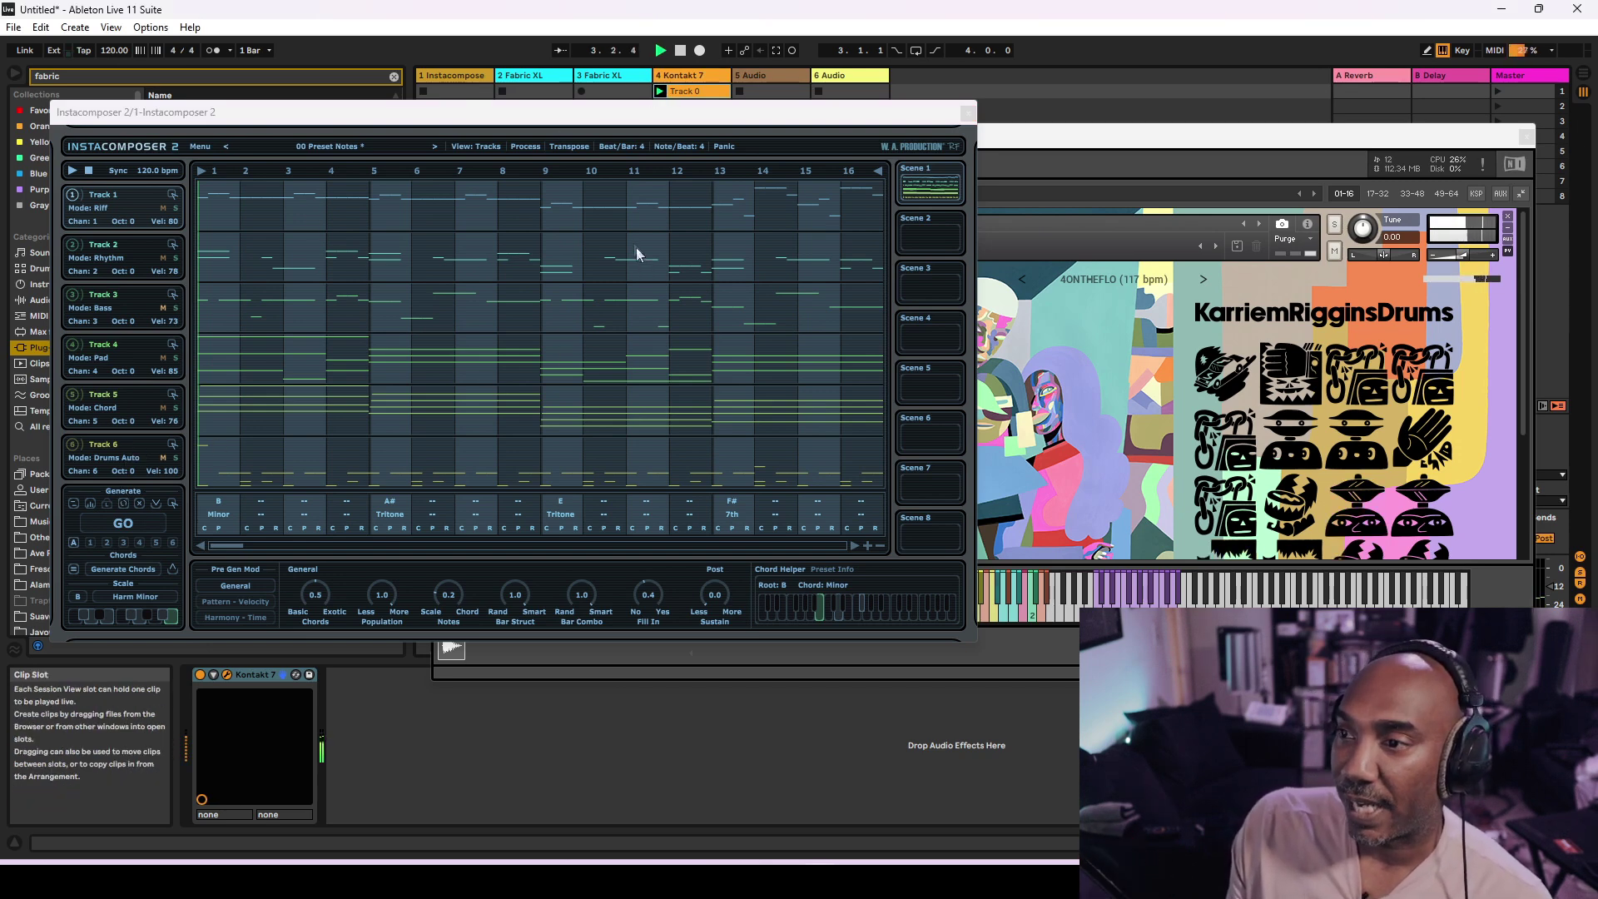
- Set Track 6's mode to Drums > Default Double Time
{"action": "left_click", "coordinate": [133, 456]}
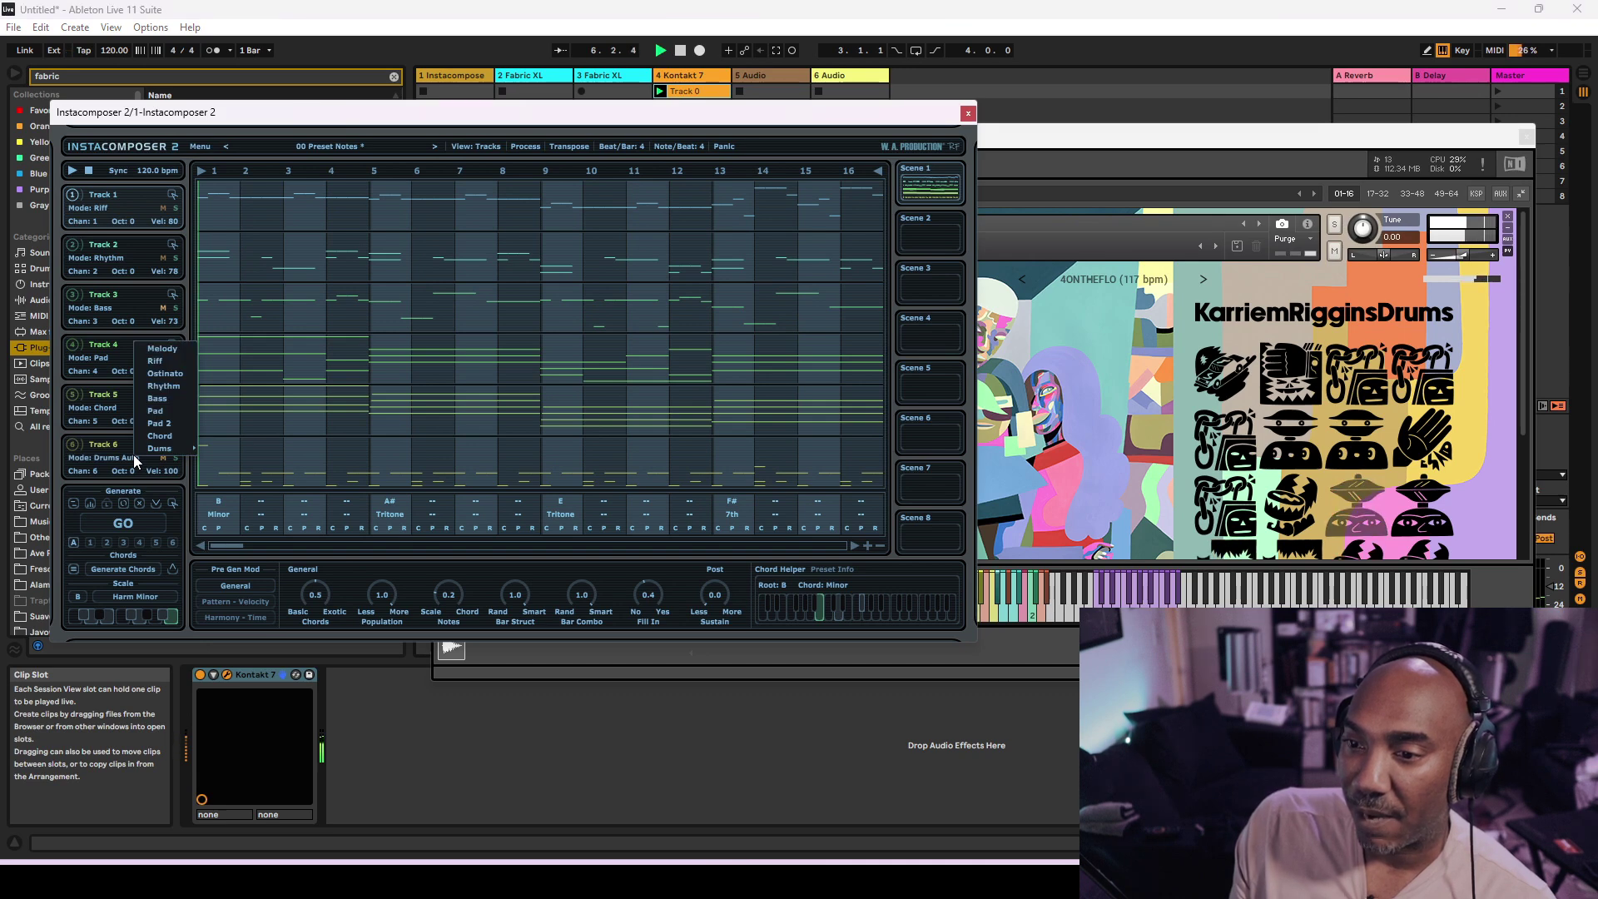
{"action": "mouse_move", "coordinate": [157, 446]}
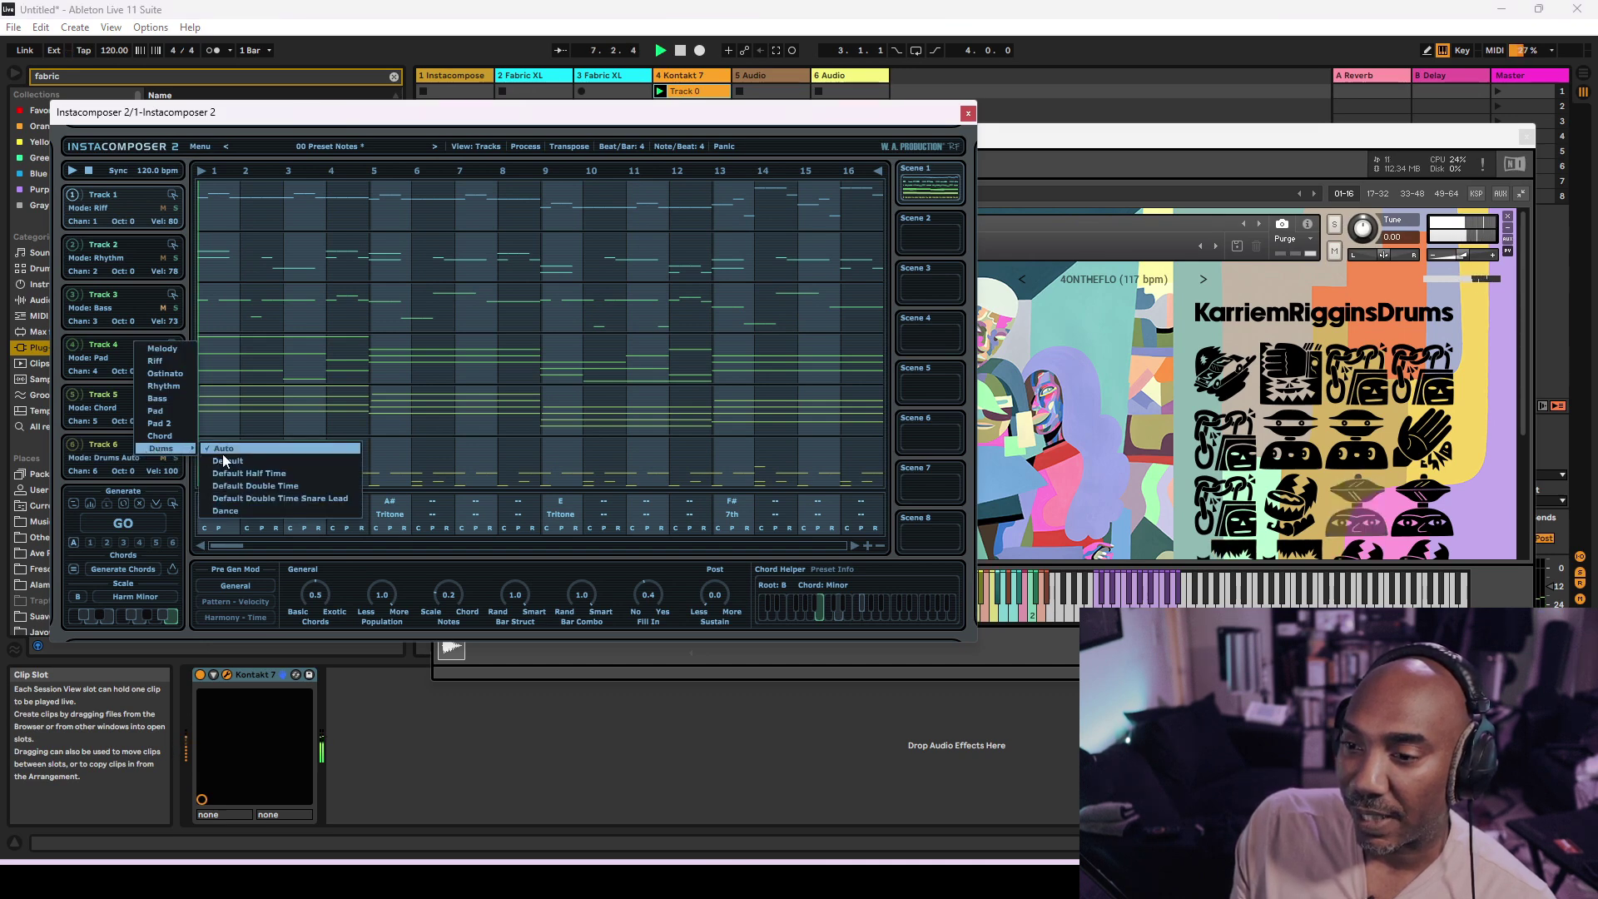
{"action": "left_click", "coordinate": [262, 486]}
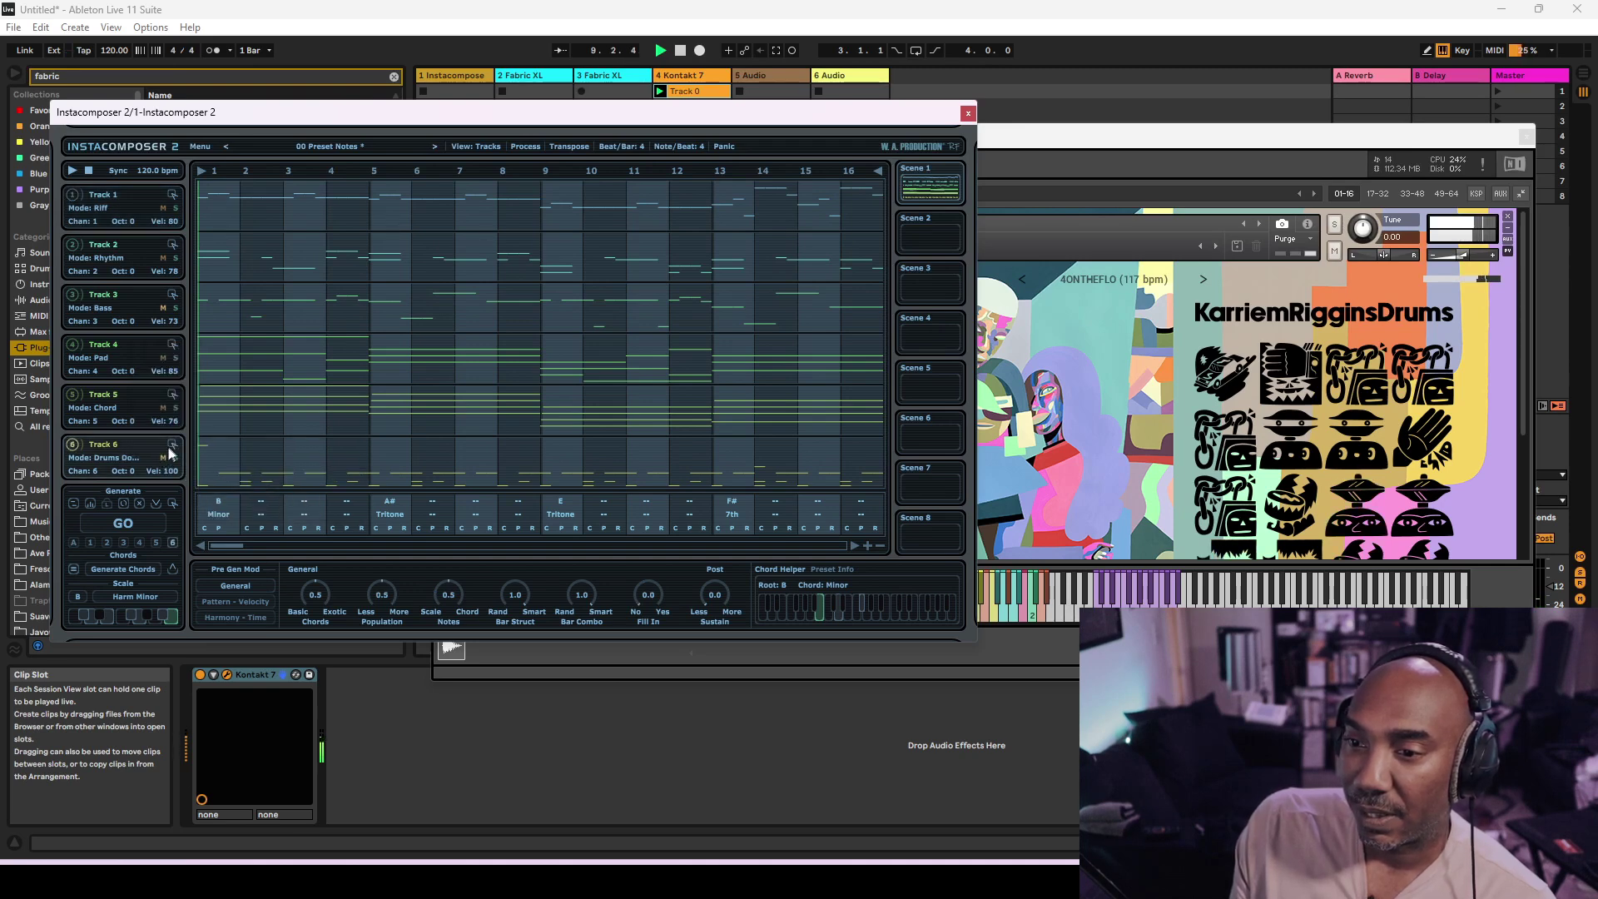
- Stop the Kontakt 7 clip, regenerate Track 6's drums, and move its MIDI onto the Kontakt 7 clip slot
{"action": "left_click_drag", "start_coordinate": [608, 93], "coordinate": [684, 87]}
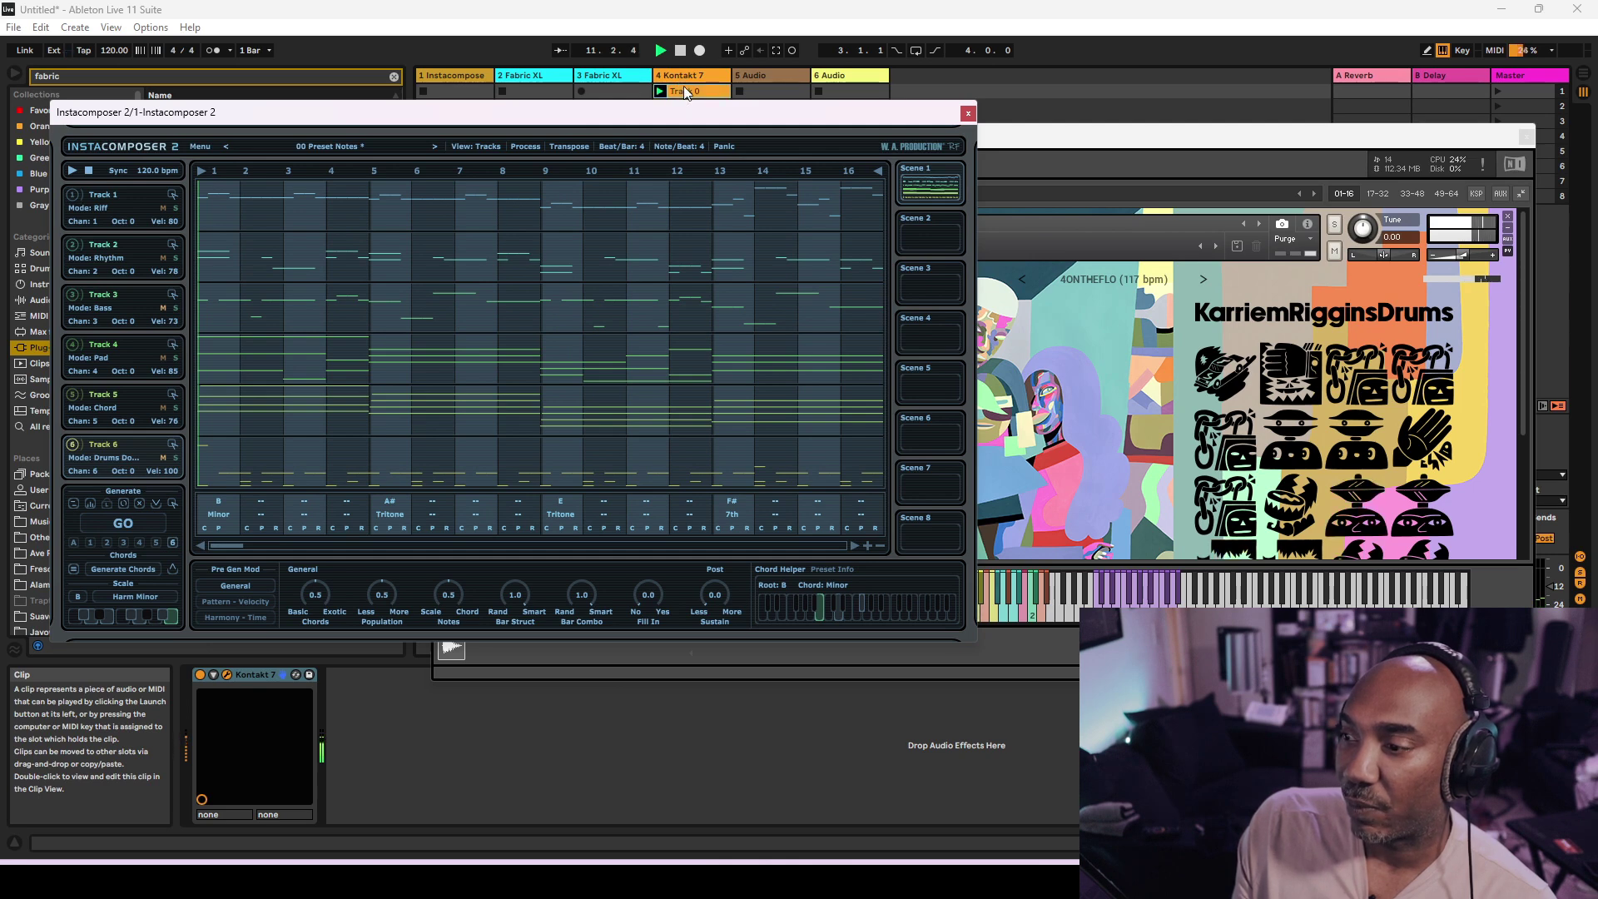
{"action": "left_click", "coordinate": [663, 95]}
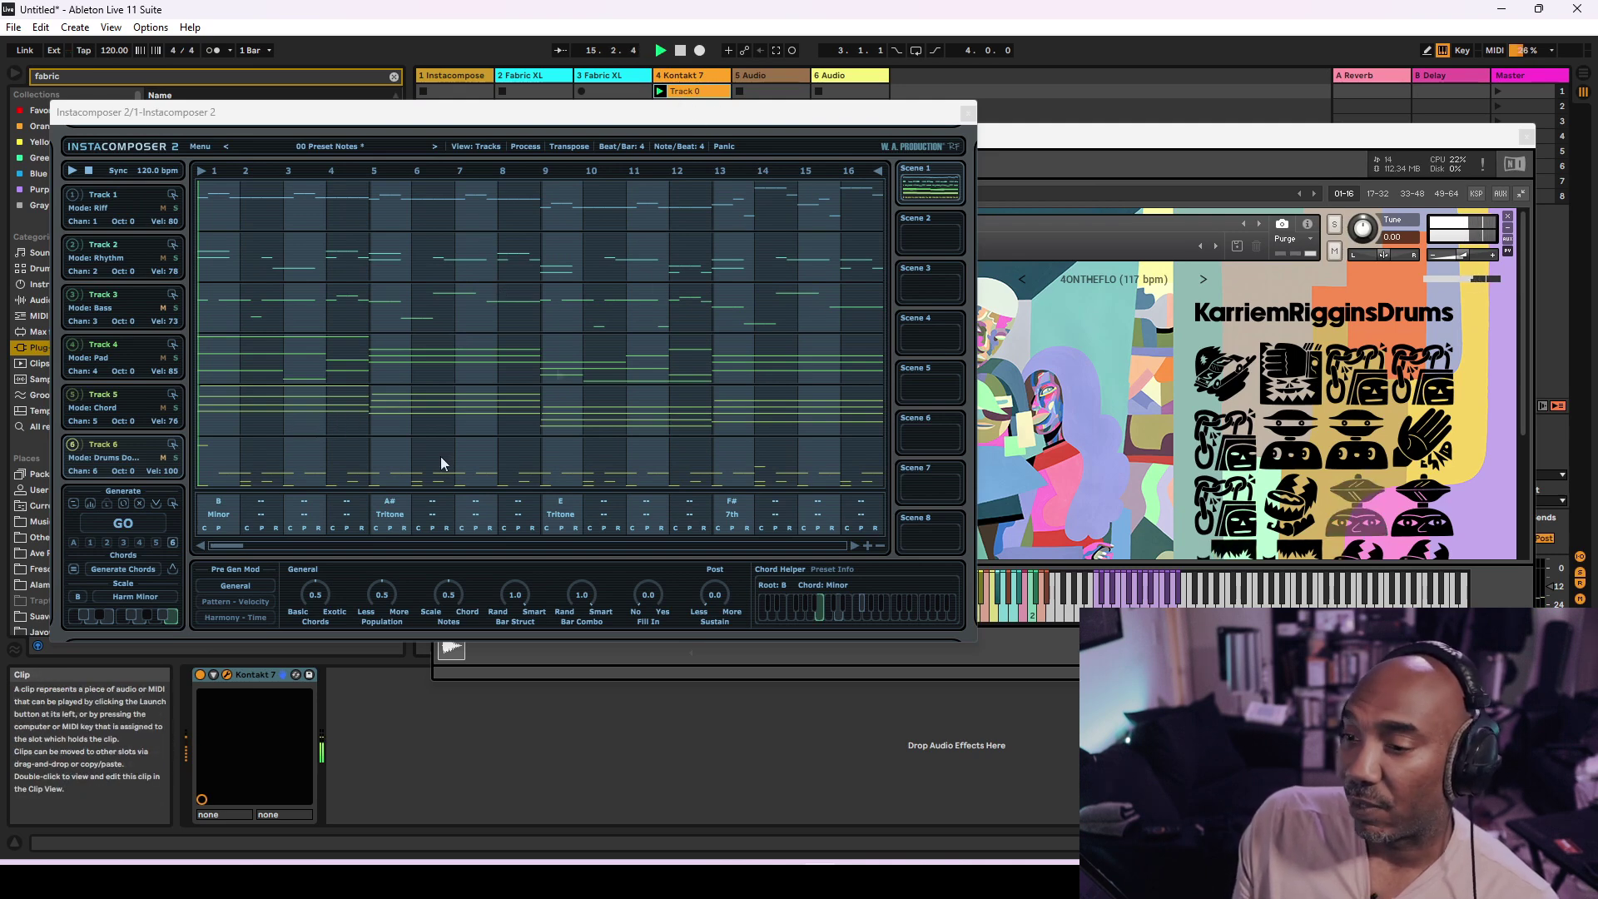
{"action": "left_click", "coordinate": [139, 522]}
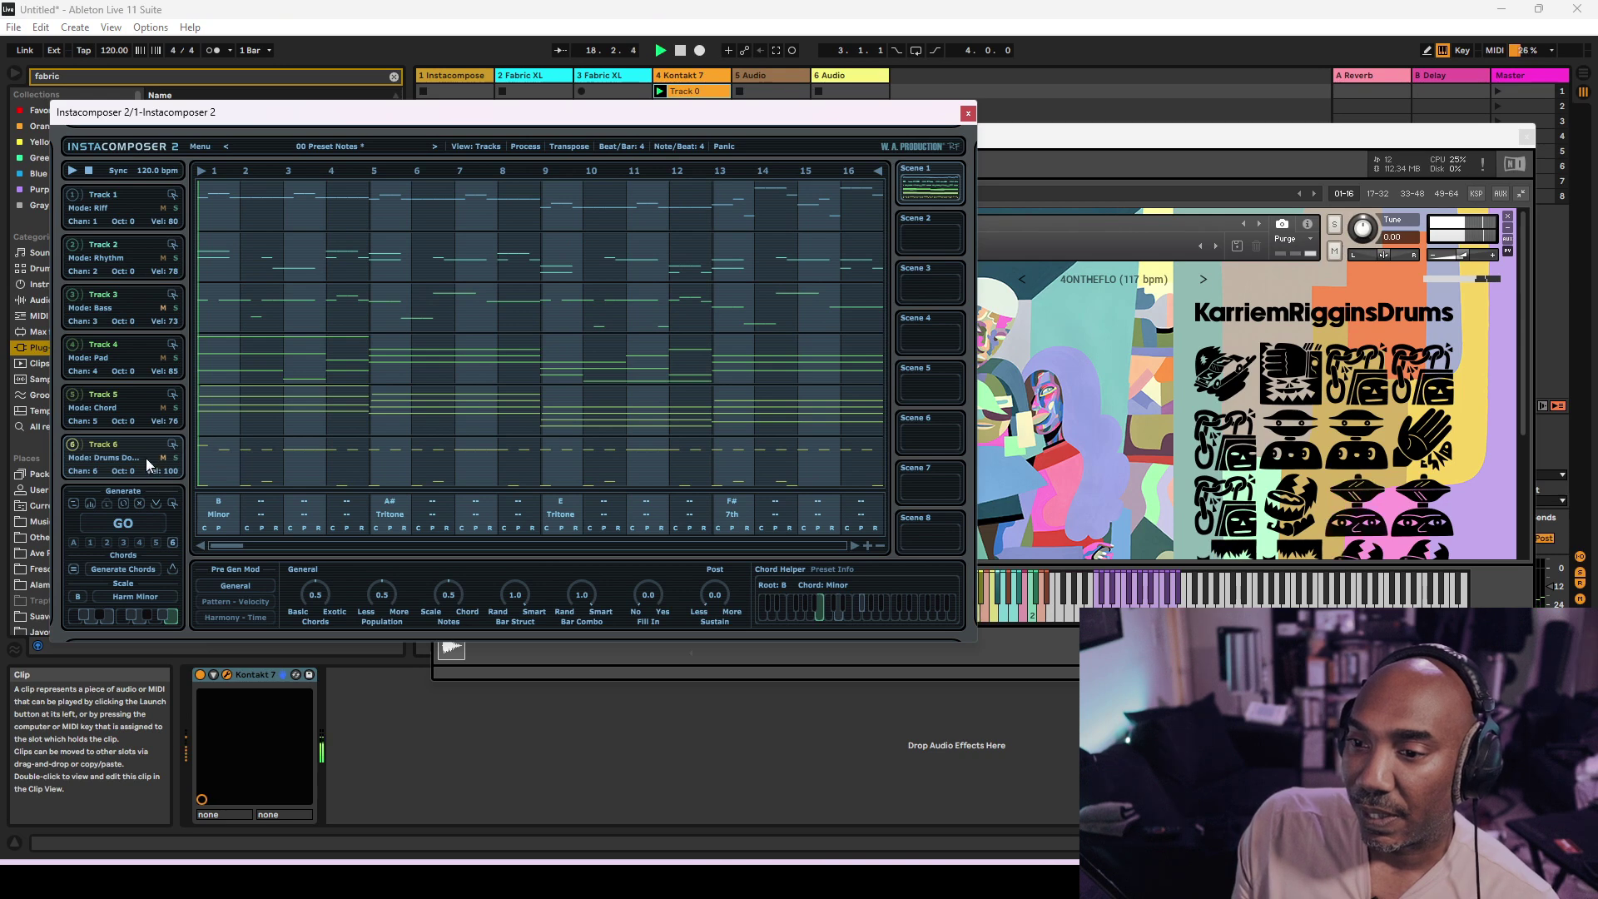
{"action": "left_click_drag", "start_coordinate": [176, 450], "coordinate": [689, 90]}
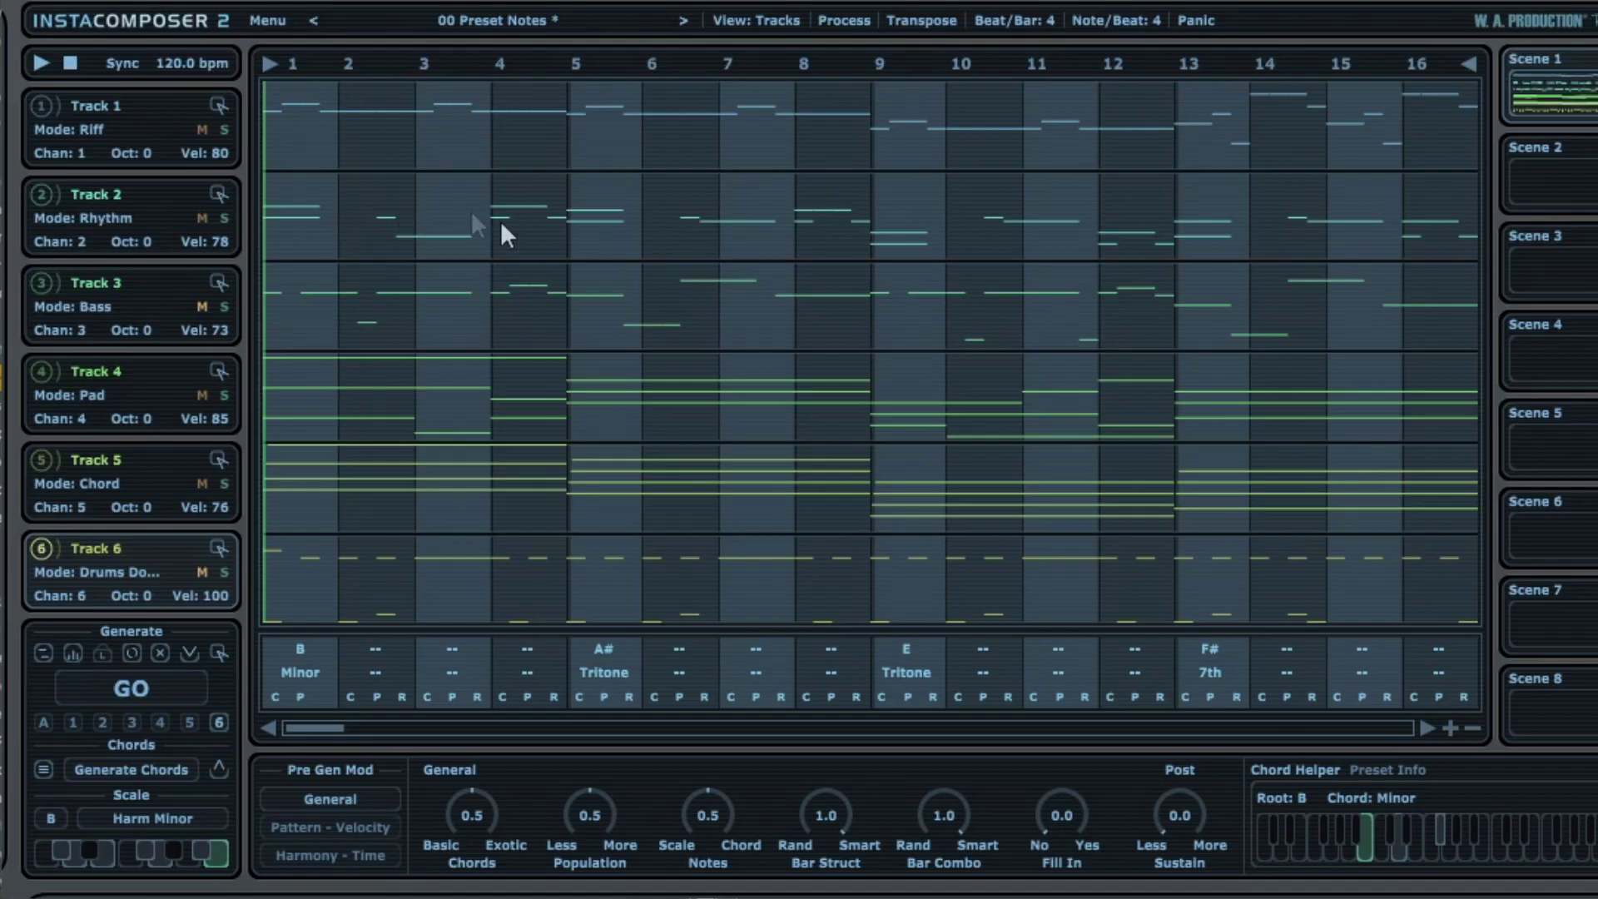
- Choose the Cm-(Cm-Cm-G#m-G#m)_a chord preset from the Factory 01 preset bank
{"action": "left_click", "coordinate": [536, 17]}
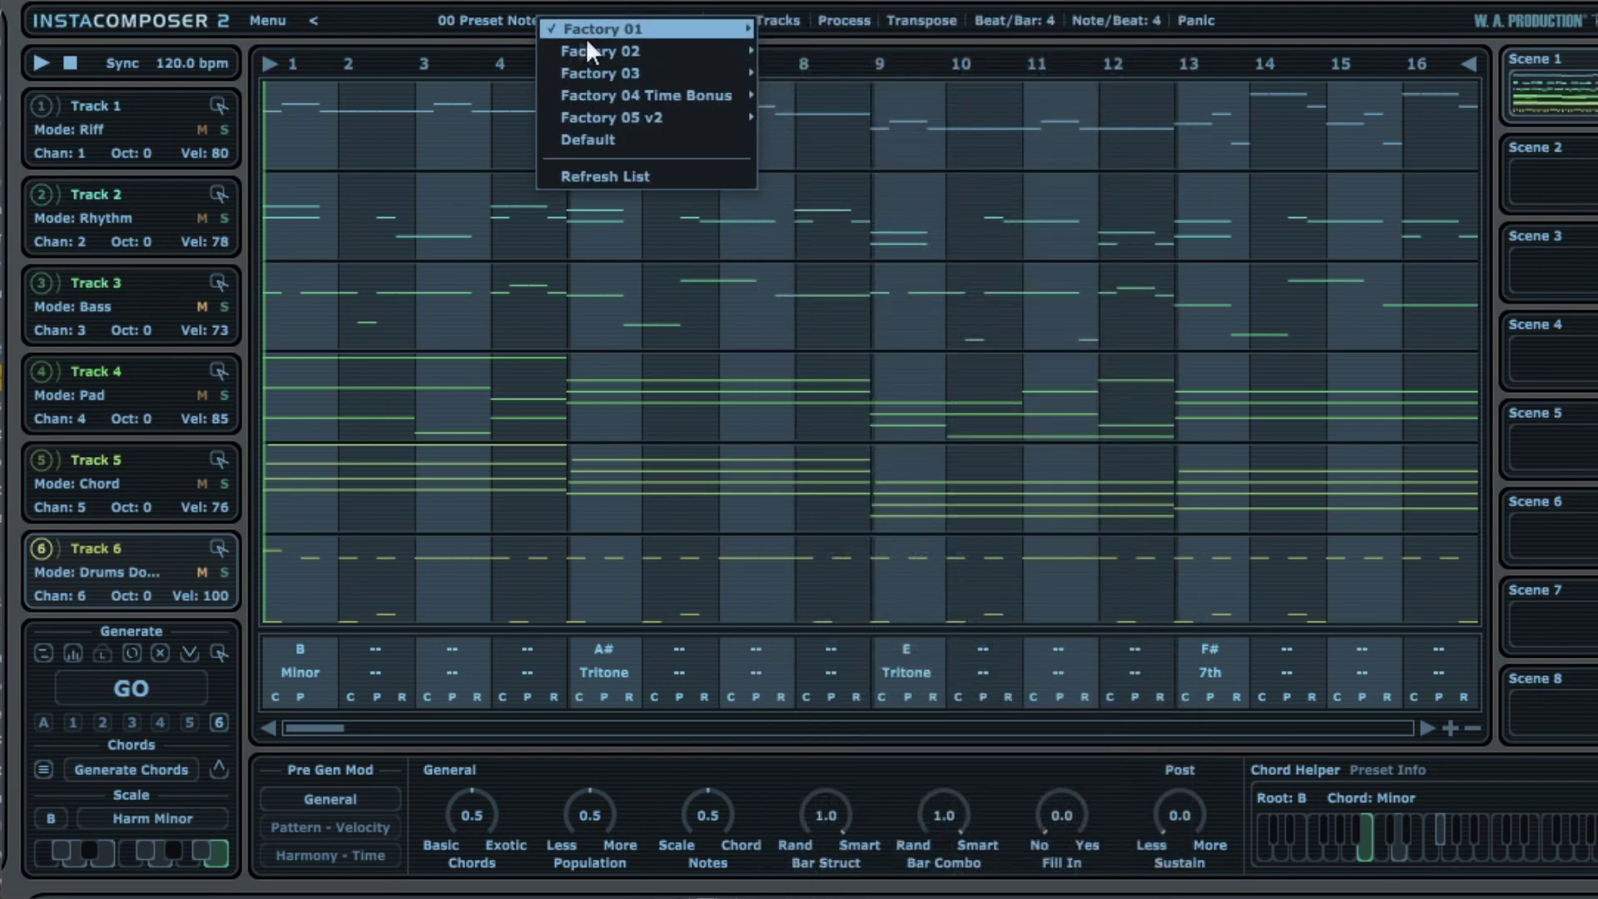
{"action": "mouse_move", "coordinate": [598, 33]}
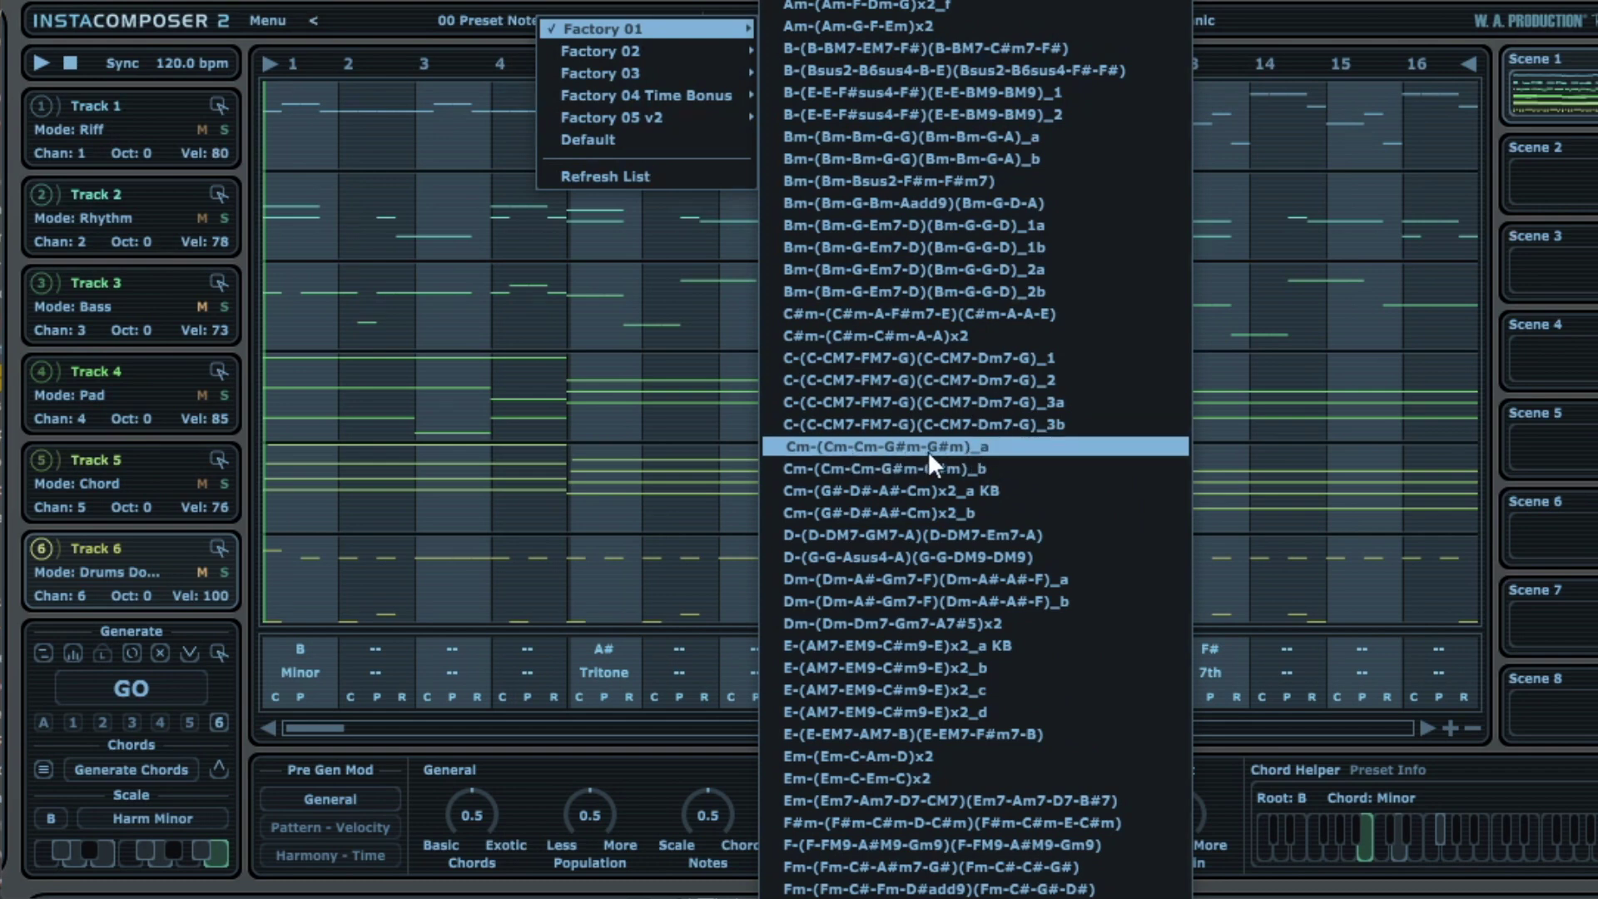
{"action": "left_click", "coordinate": [989, 446]}
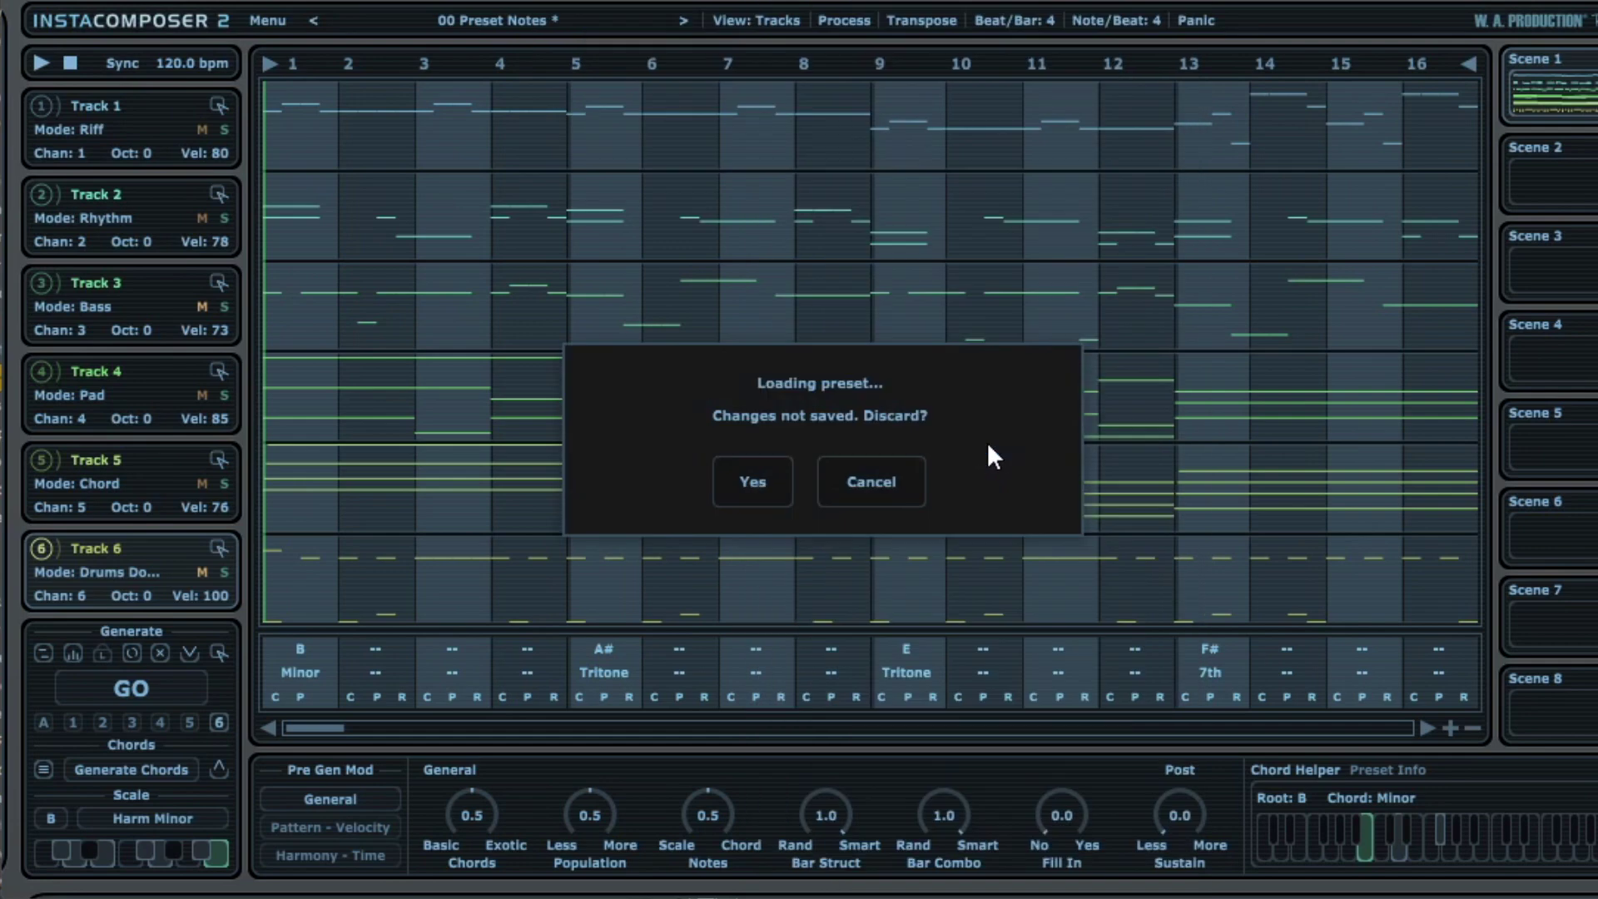
- Discard the unsaved pattern, keep the scale at C Minor, and generate a new chord progression
{"action": "left_click", "coordinate": [766, 481]}
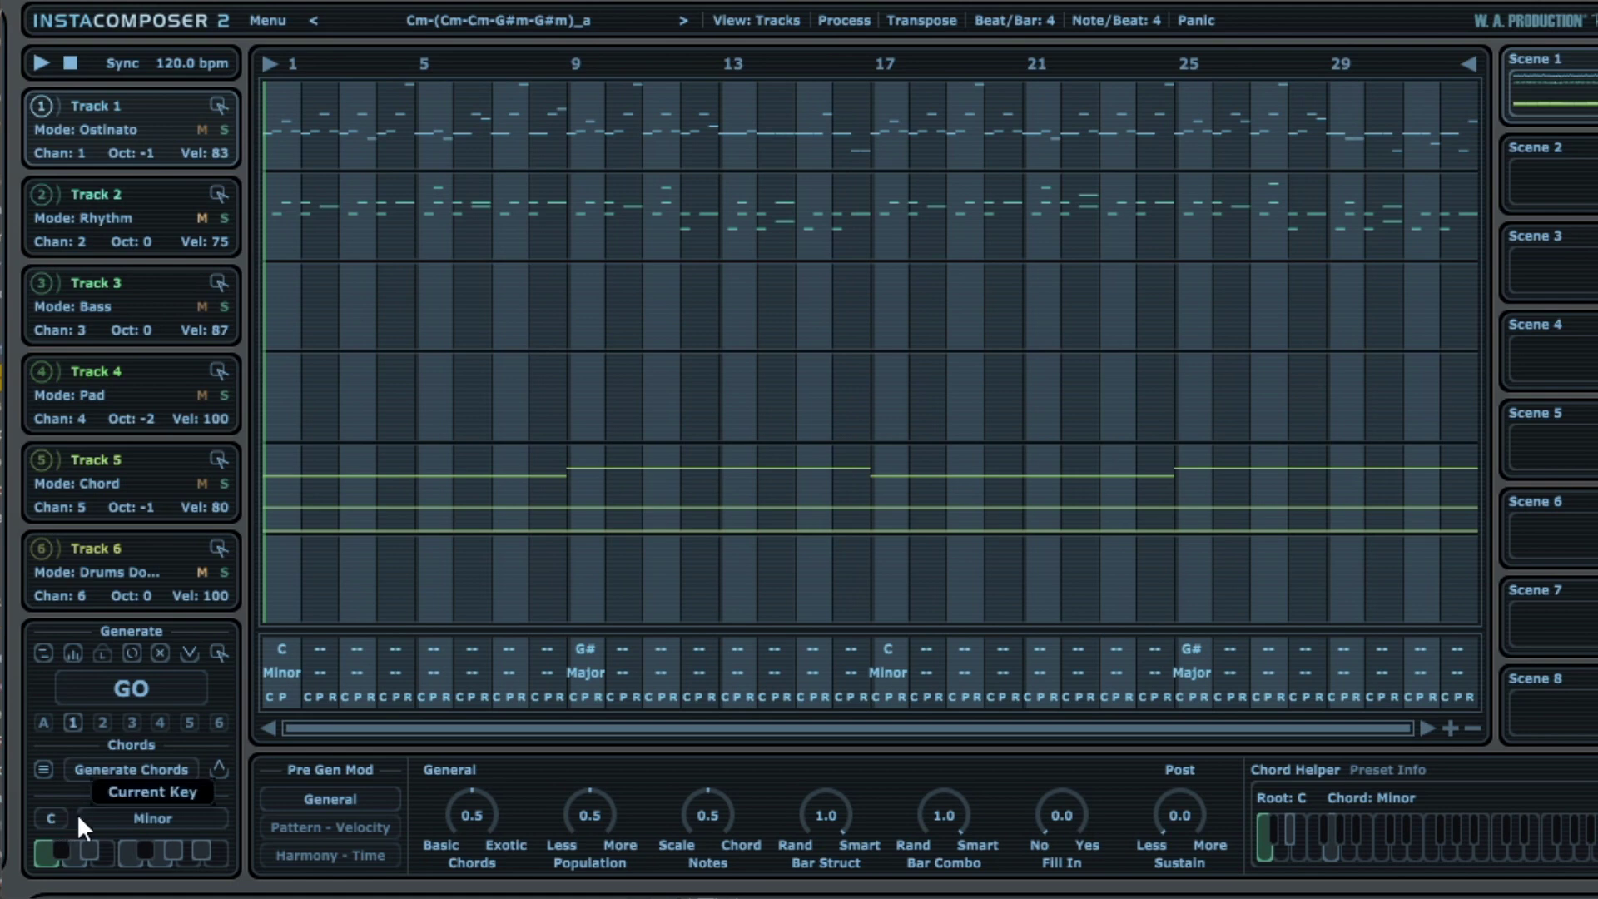
{"action": "left_click", "coordinate": [135, 814]}
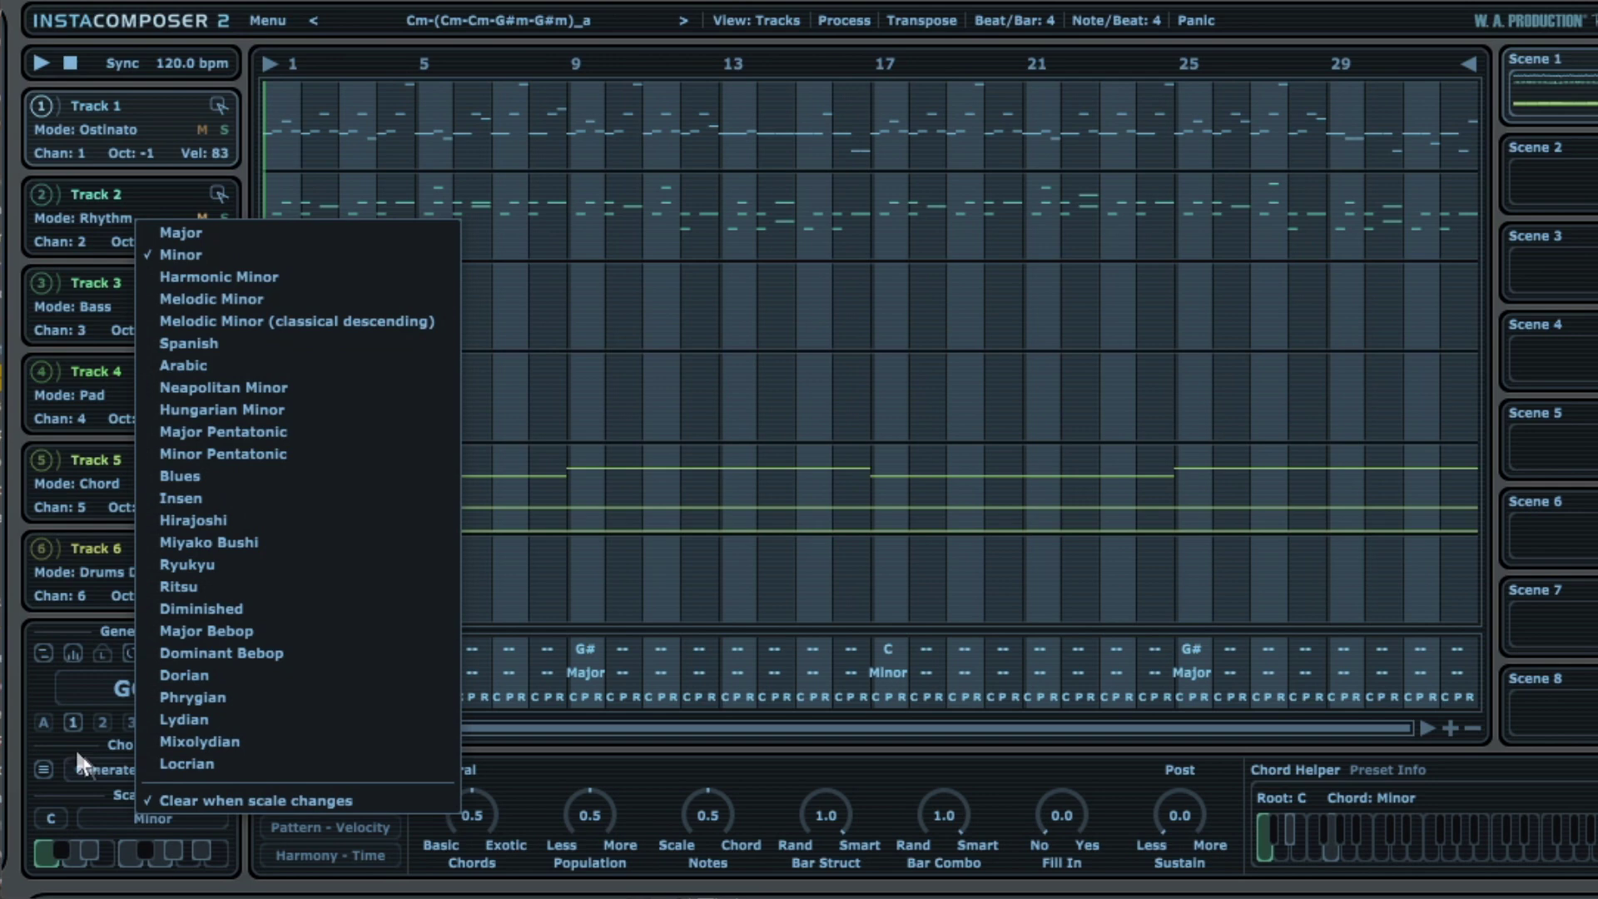
{"action": "left_click", "coordinate": [33, 686]}
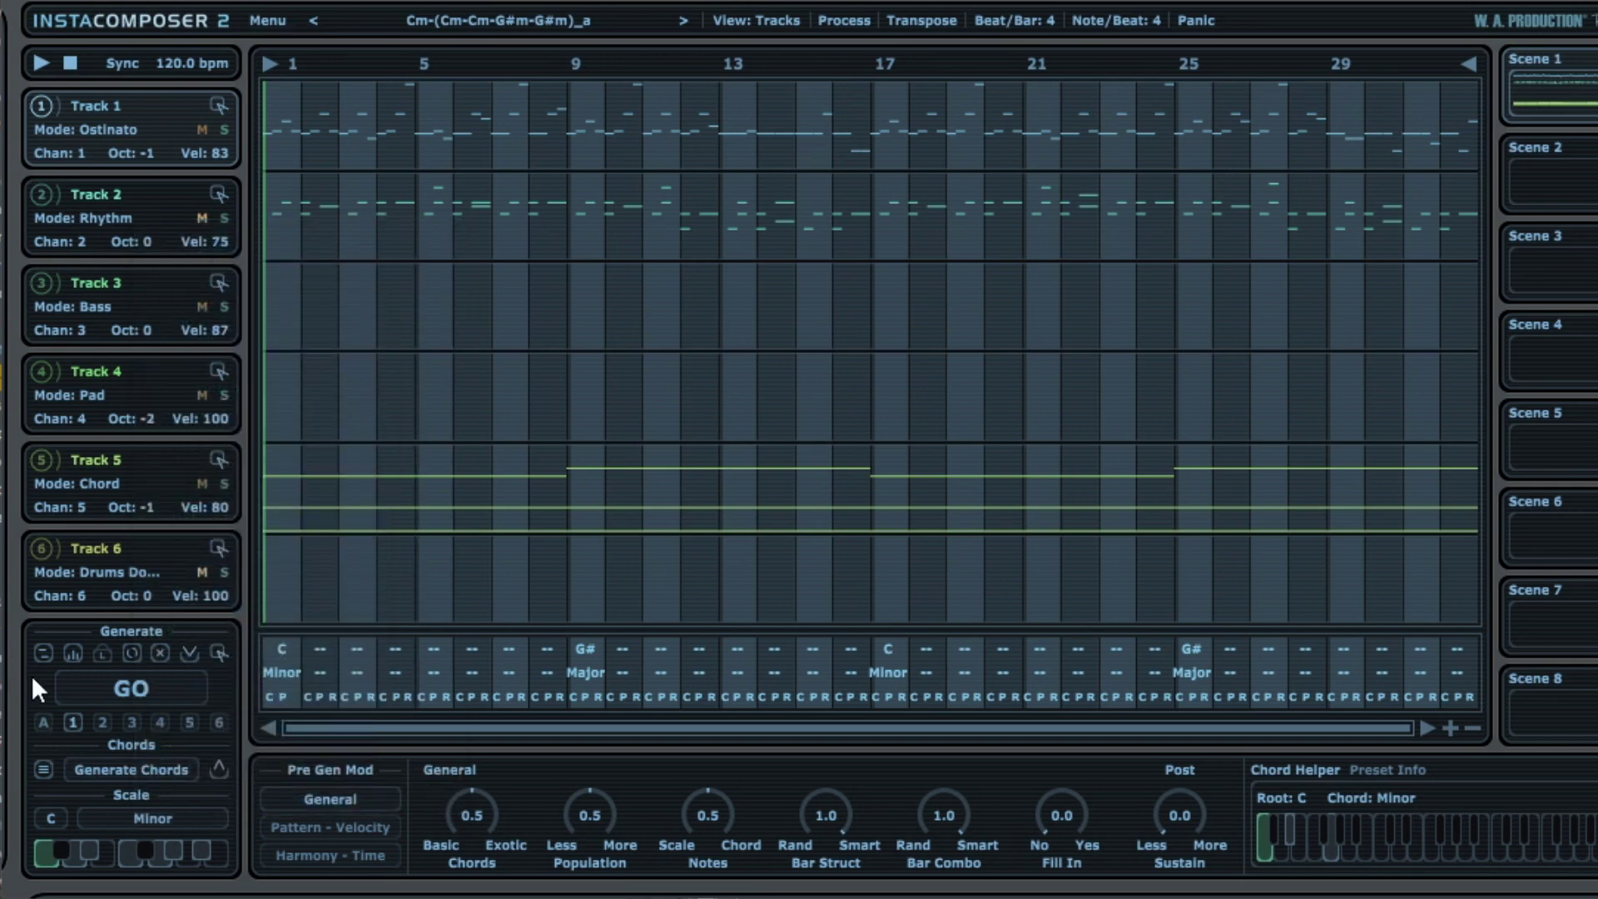
{"action": "left_click", "coordinate": [166, 771]}
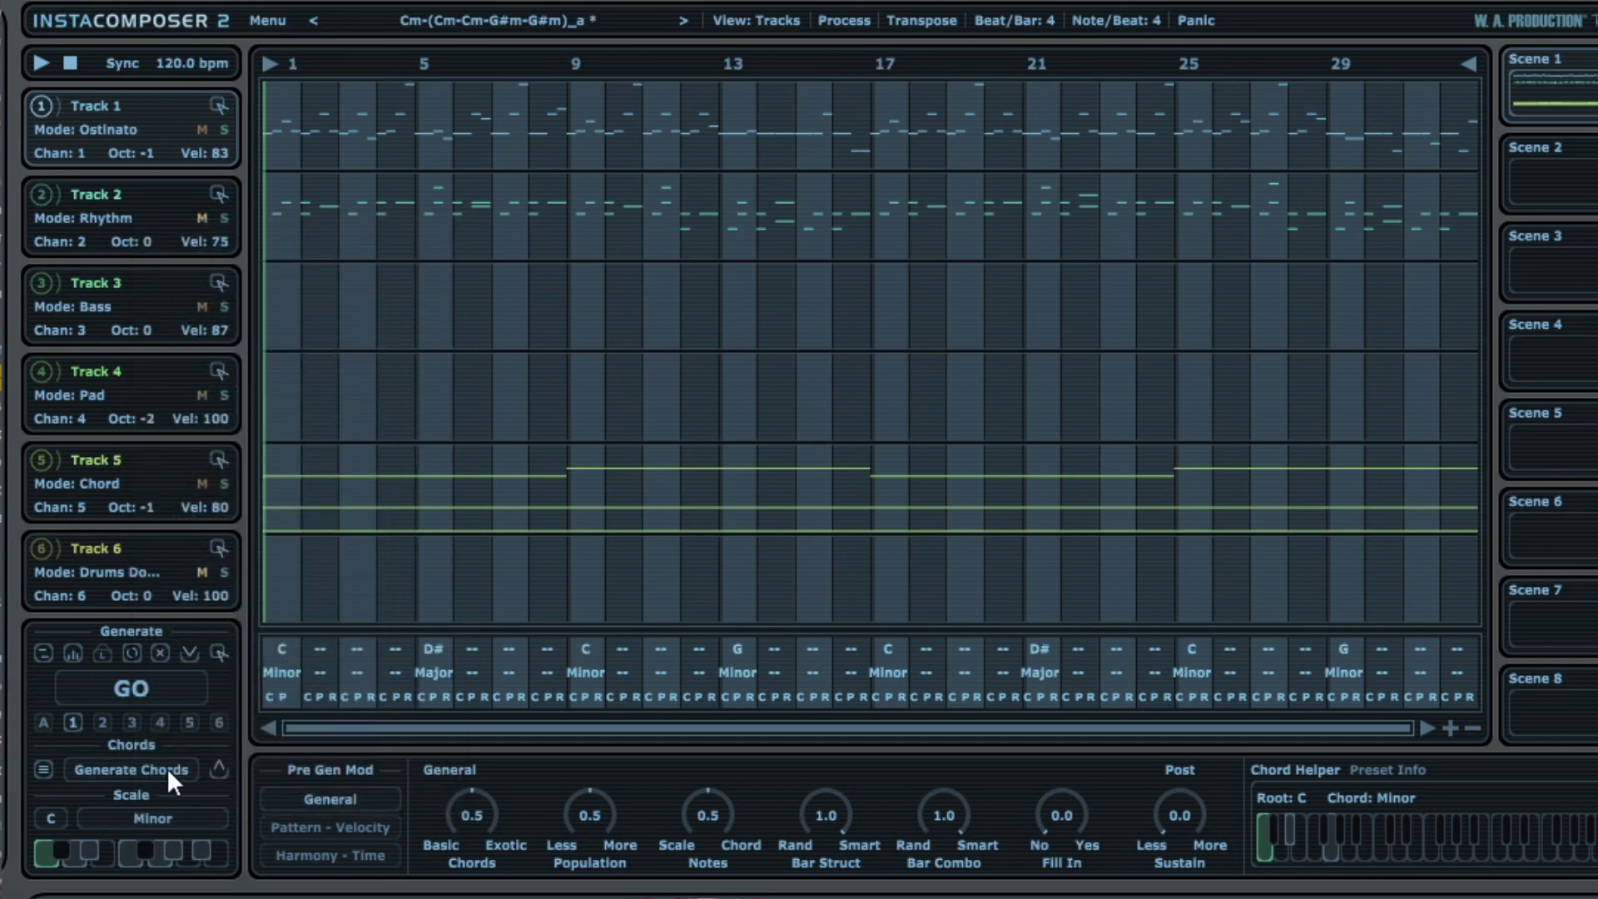
- Regenerate chords twice to get C Minor, F Min7, G# Major, then regenerate Track 5's notes
{"action": "left_click", "coordinate": [167, 770]}
{"action": "left_click", "coordinate": [167, 771]}
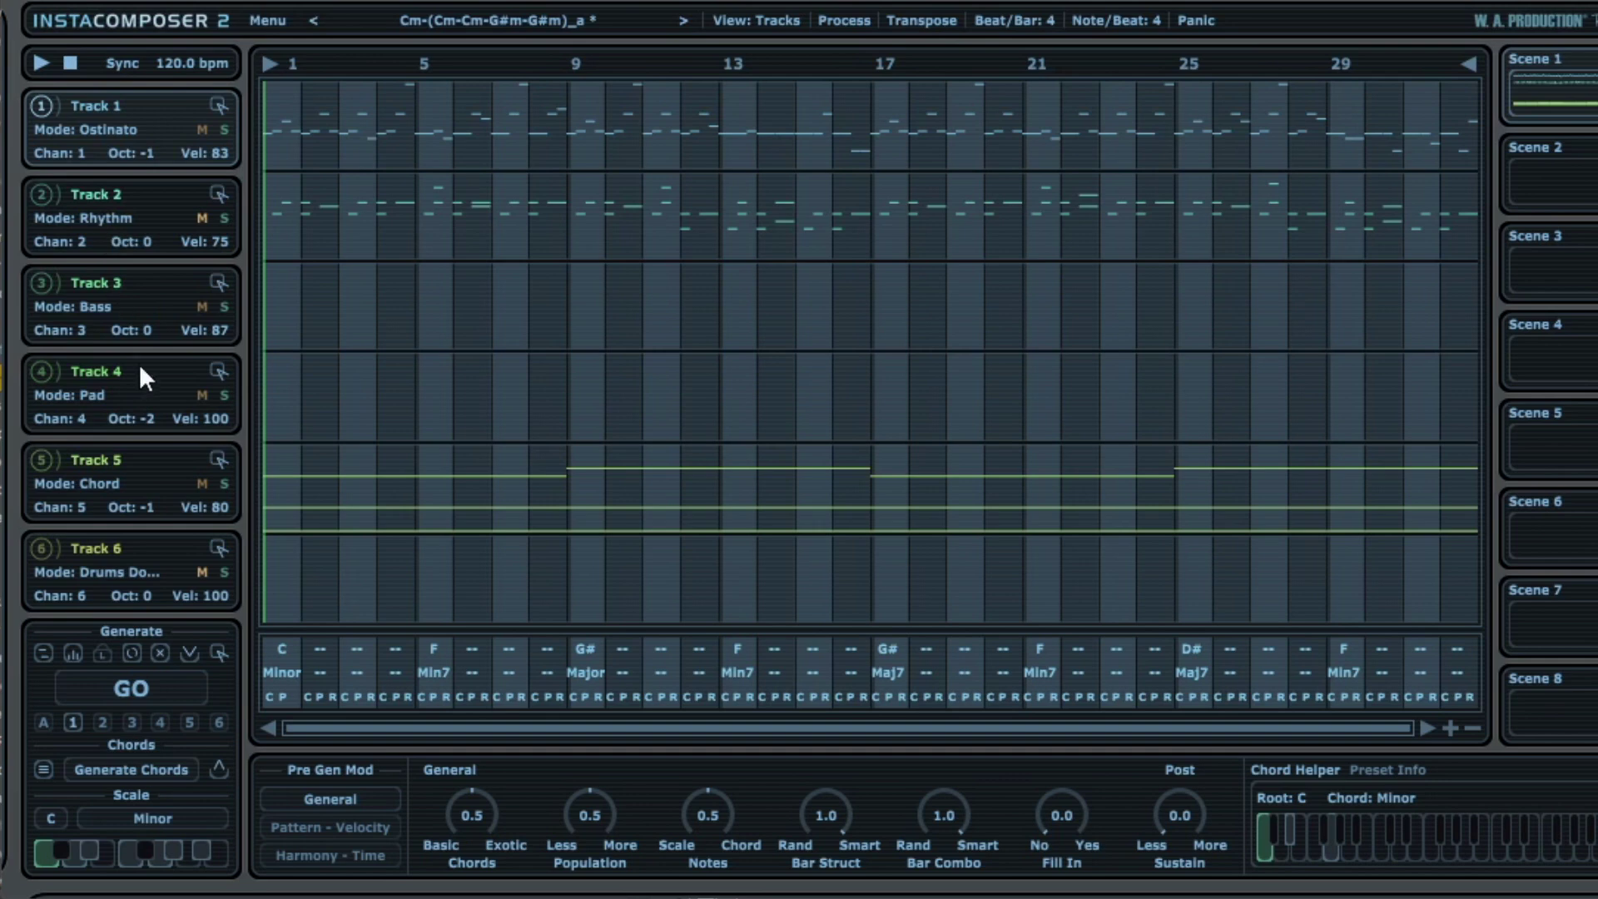
{"action": "left_click", "coordinate": [191, 723]}
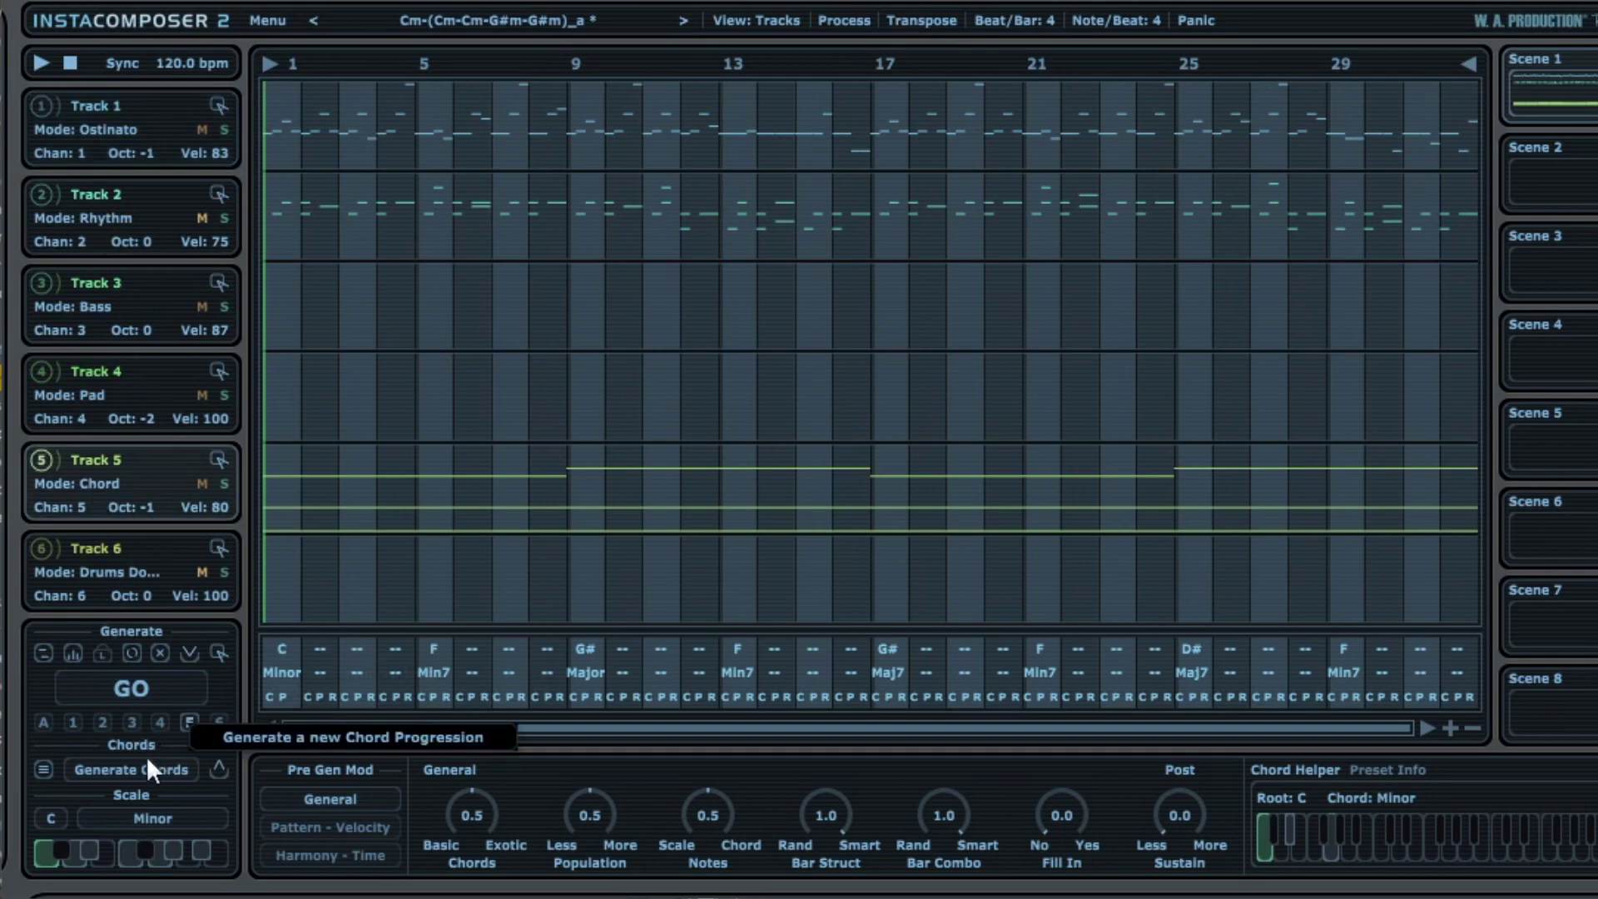
{"action": "left_click", "coordinate": [133, 689]}
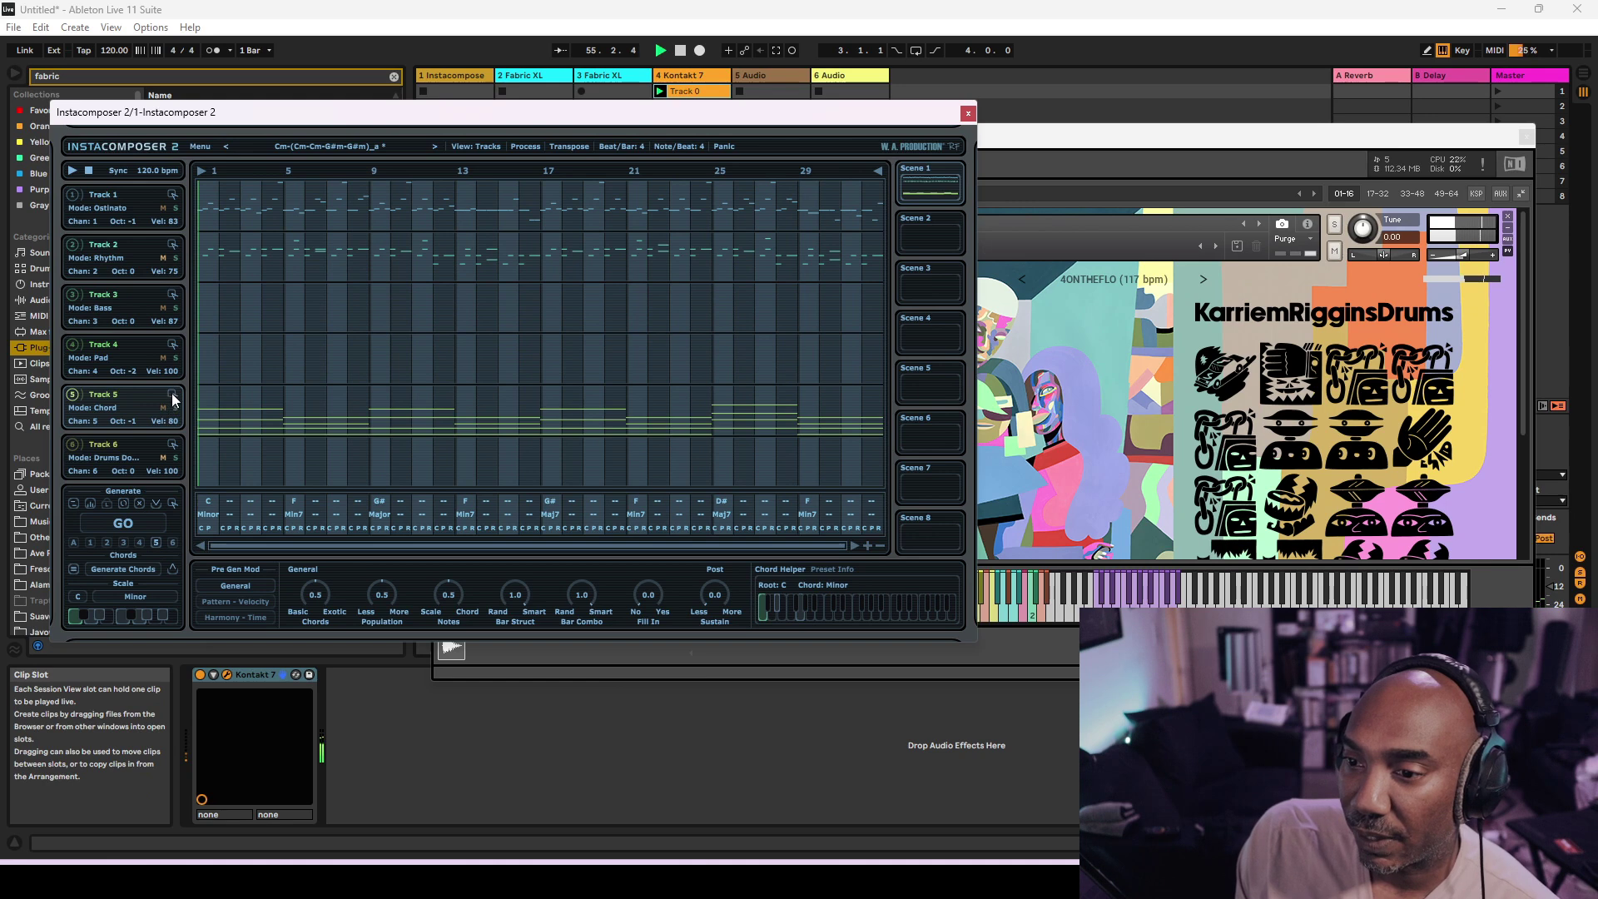
- Move Track 5's chord MIDI onto the 2 Fabric XL clip slot and launch the Track 0 clip
{"action": "left_click_drag", "start_coordinate": [172, 395], "coordinate": [533, 99]}
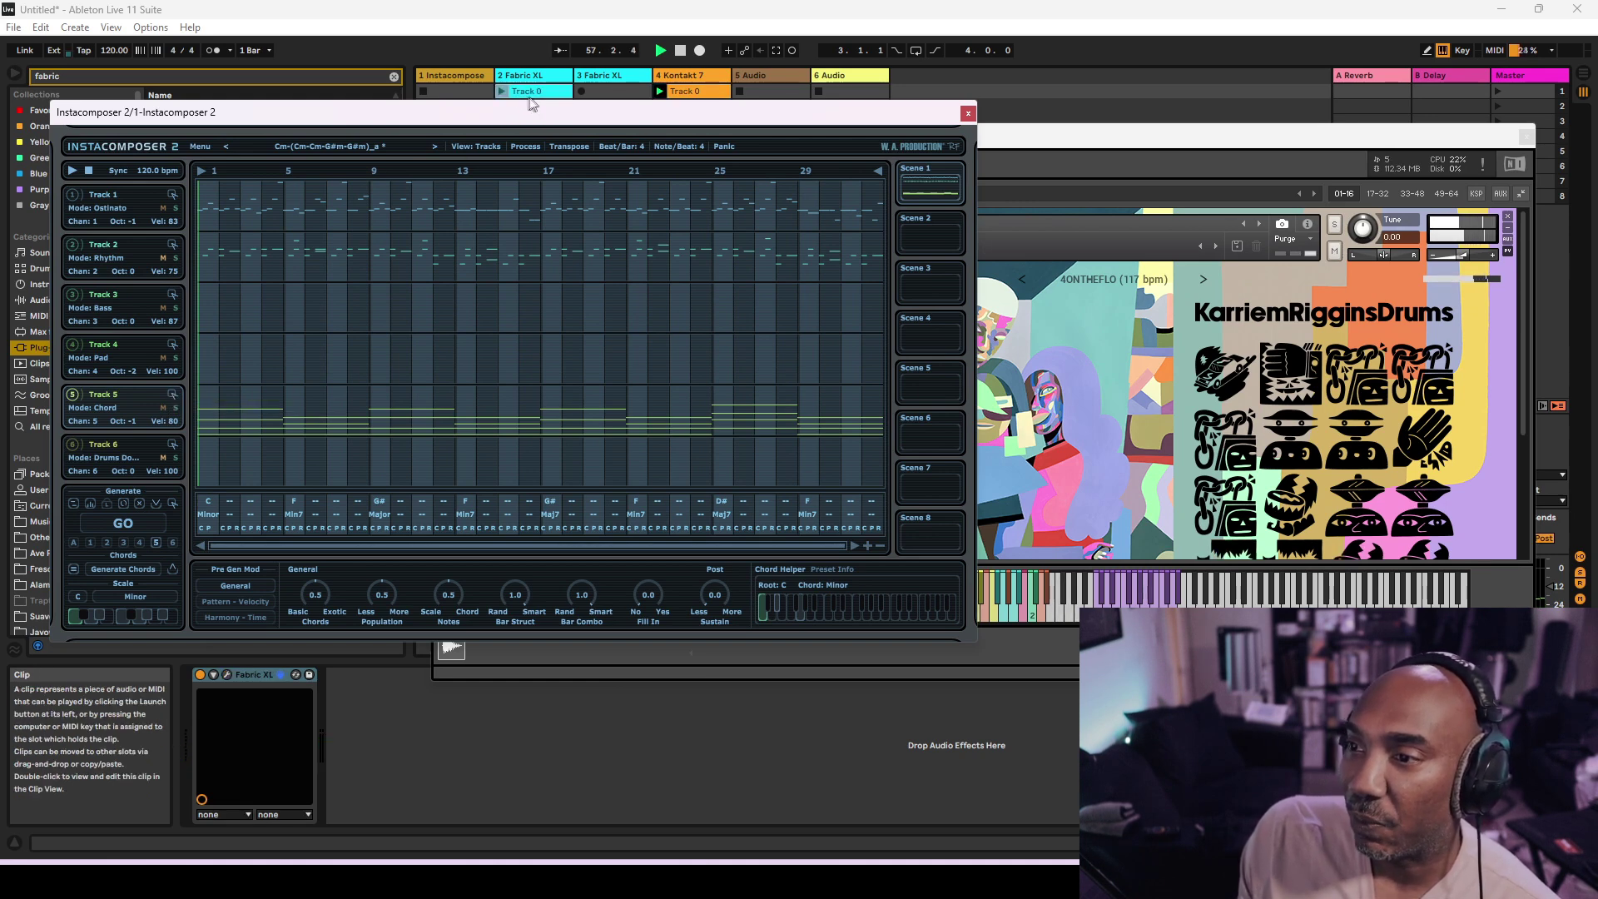
{"action": "left_click", "coordinate": [502, 92]}
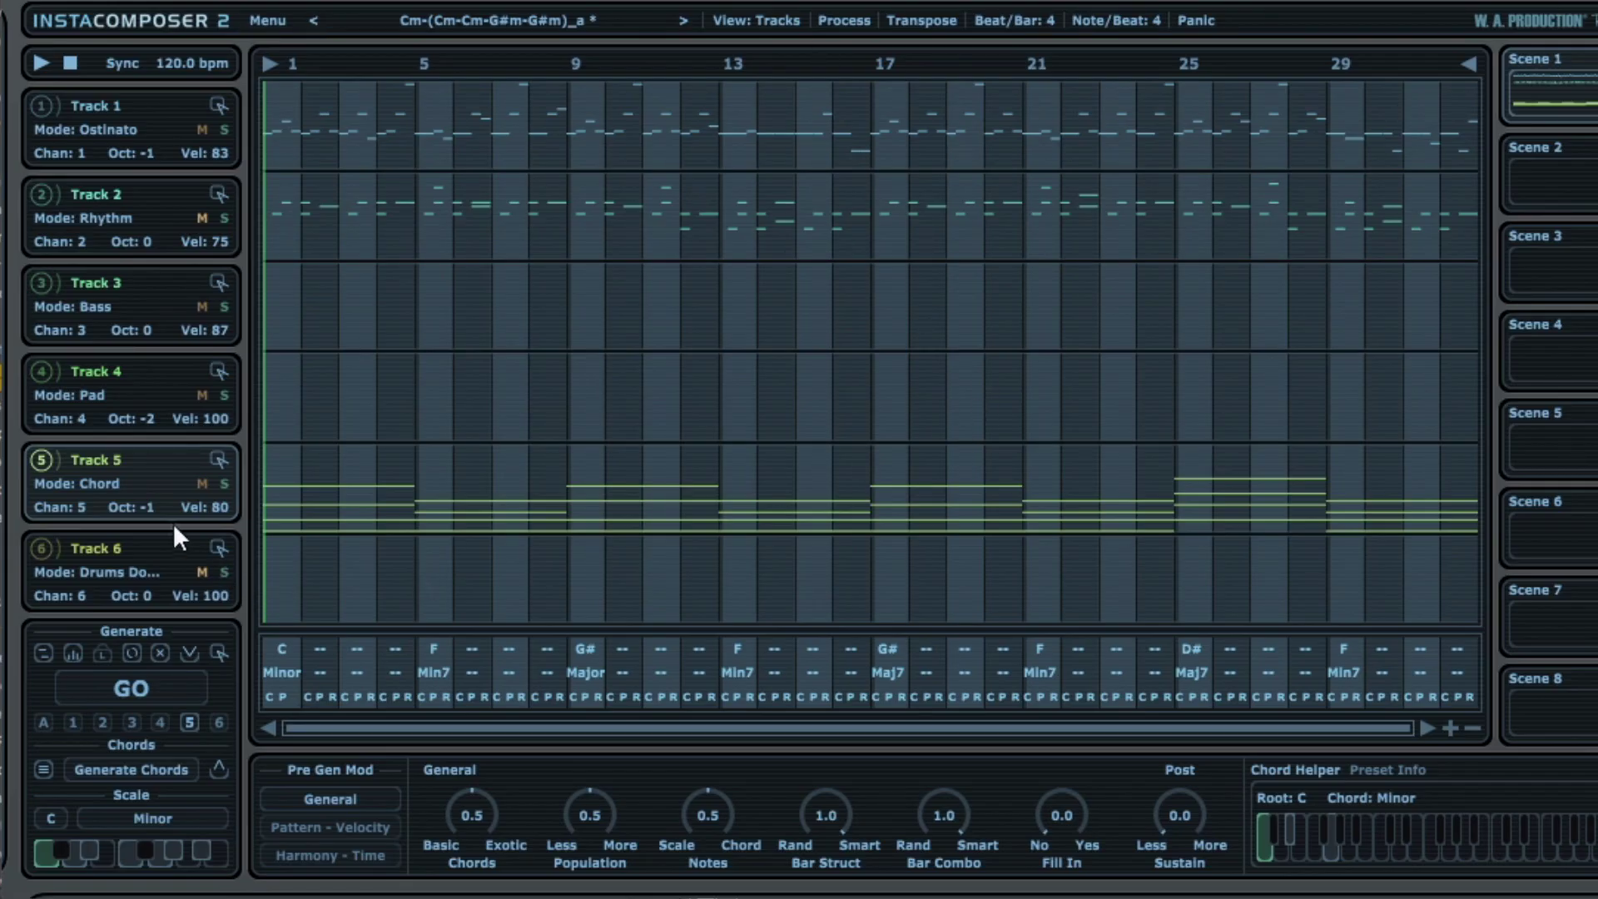
{"action": "right_click", "coordinate": [160, 463]}
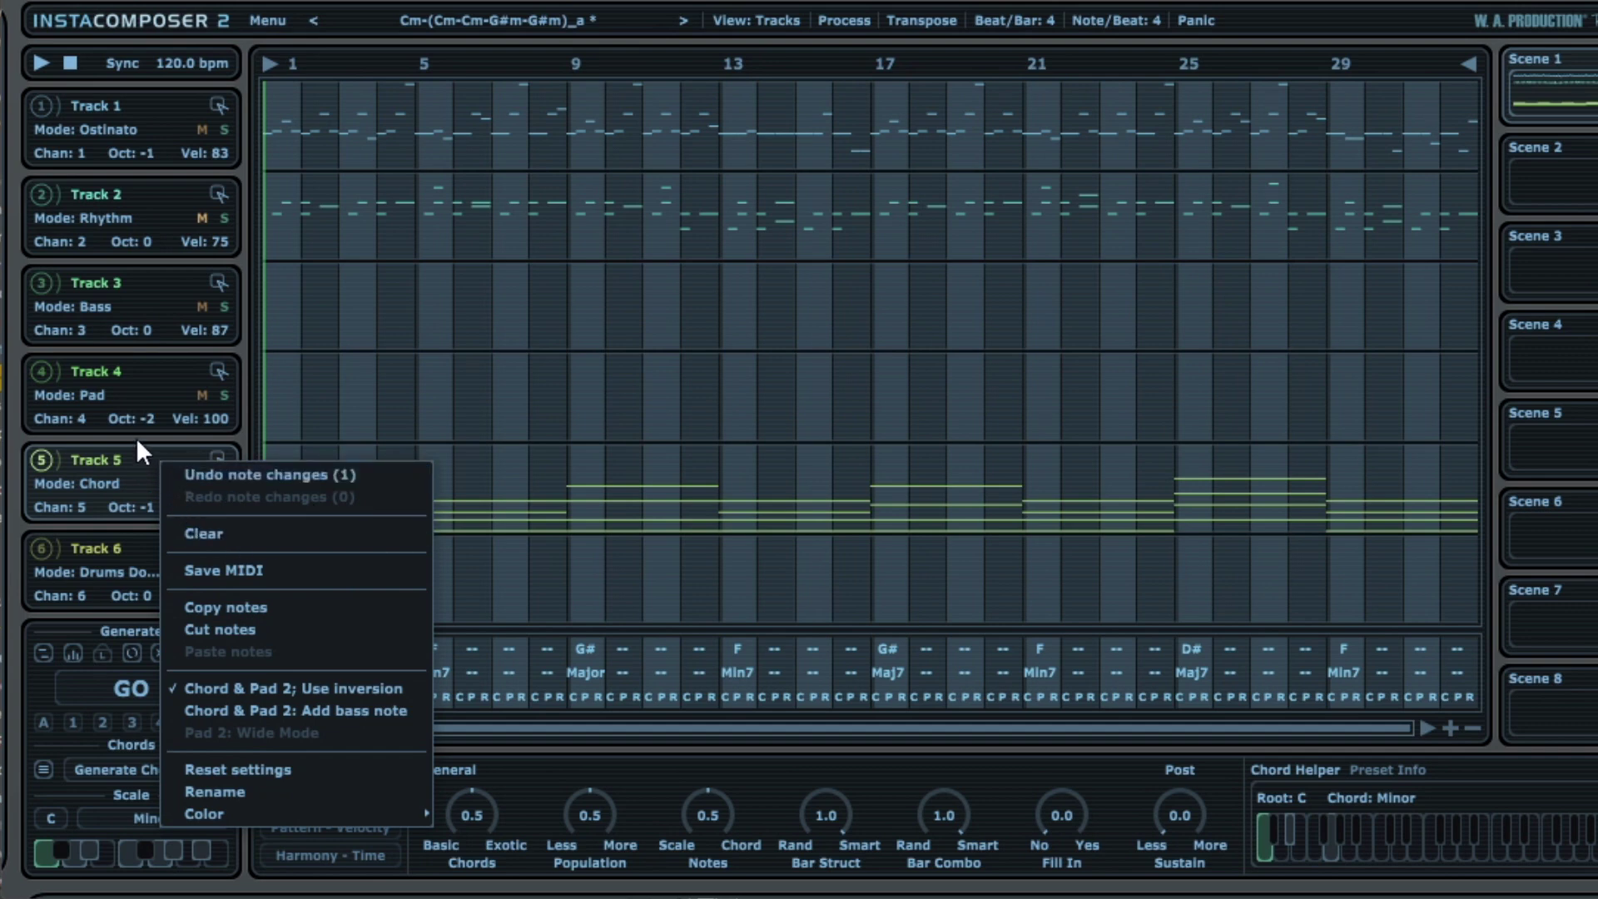
{"action": "left_click", "coordinate": [323, 428]}
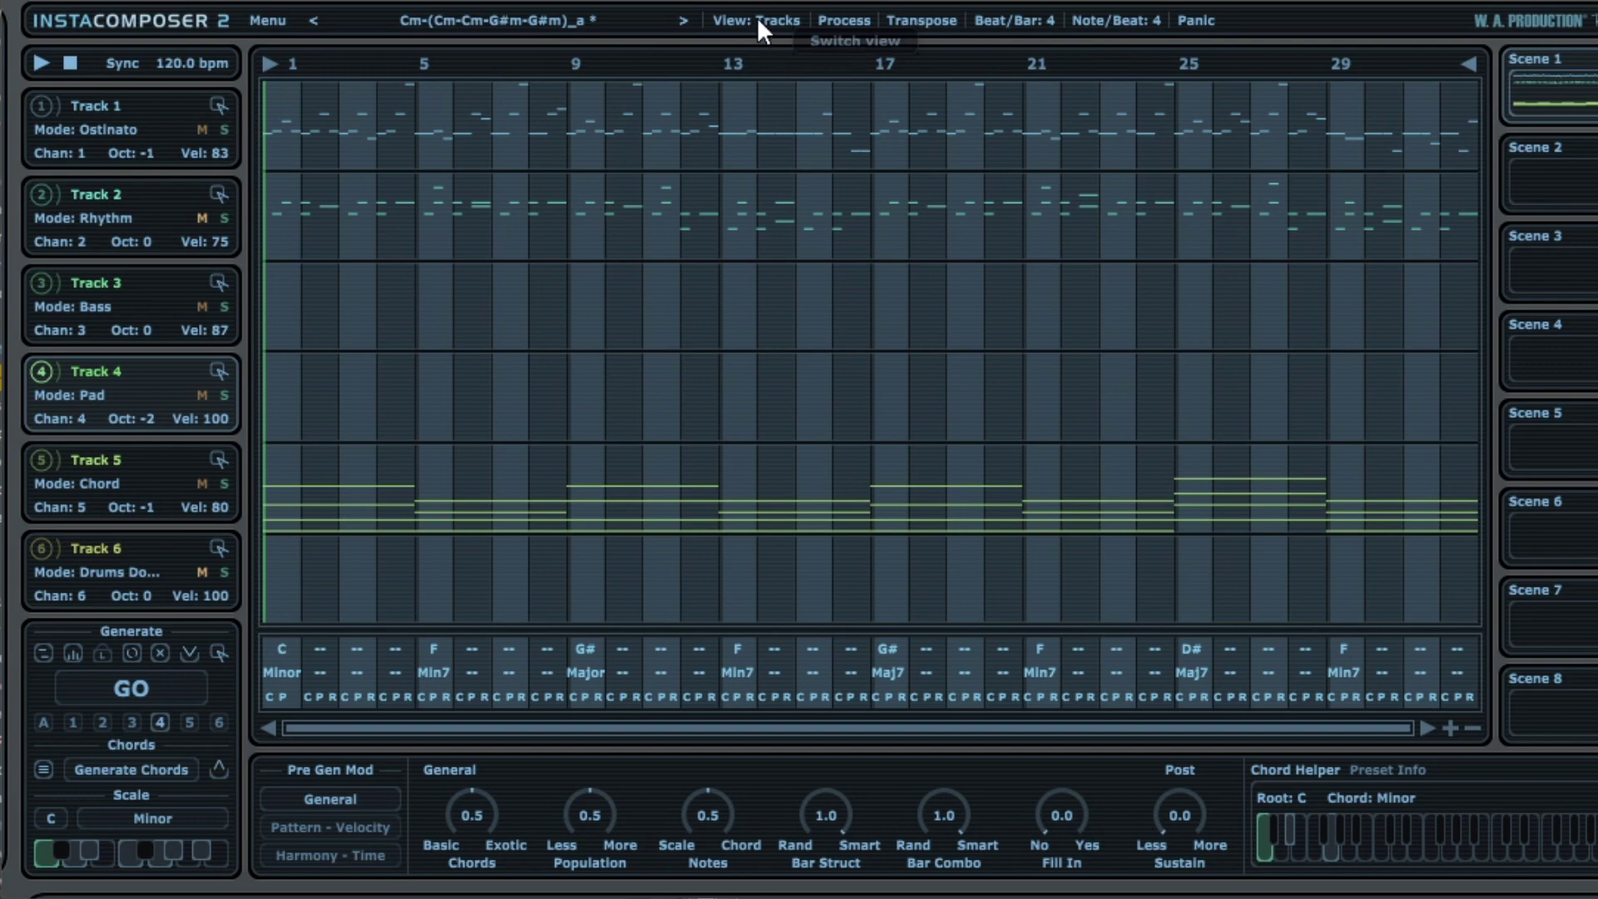
{"action": "left_click", "coordinate": [158, 475]}
{"action": "left_click", "coordinate": [159, 453]}
{"action": "right_click", "coordinate": [160, 454]}
{"action": "left_click", "coordinate": [40, 465]}
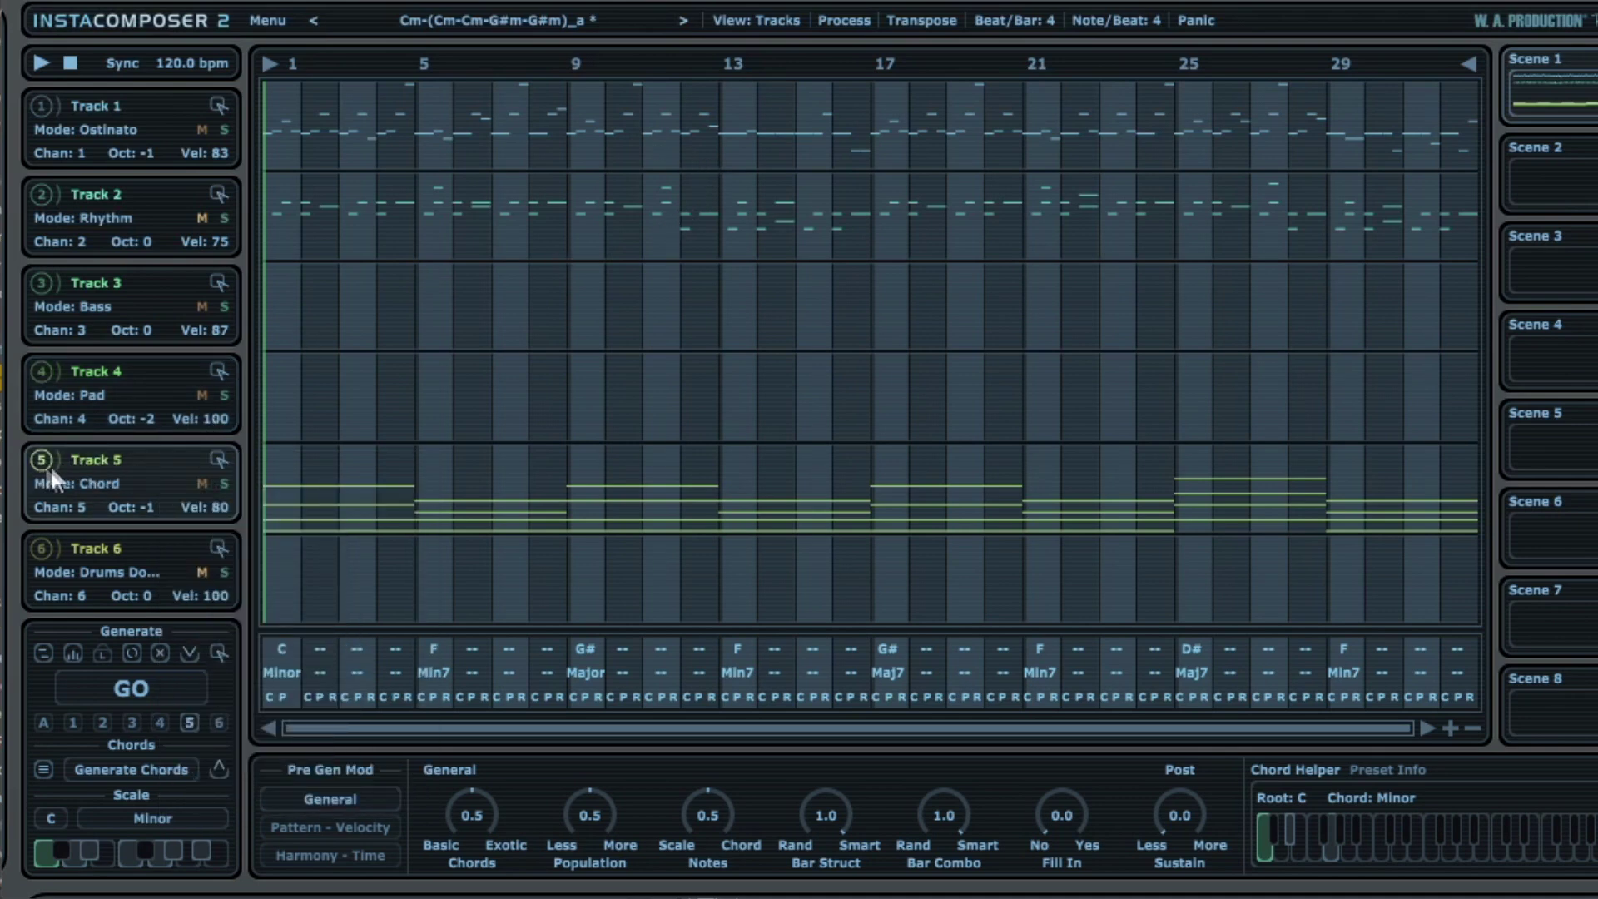
{"action": "left_click", "coordinate": [746, 14]}
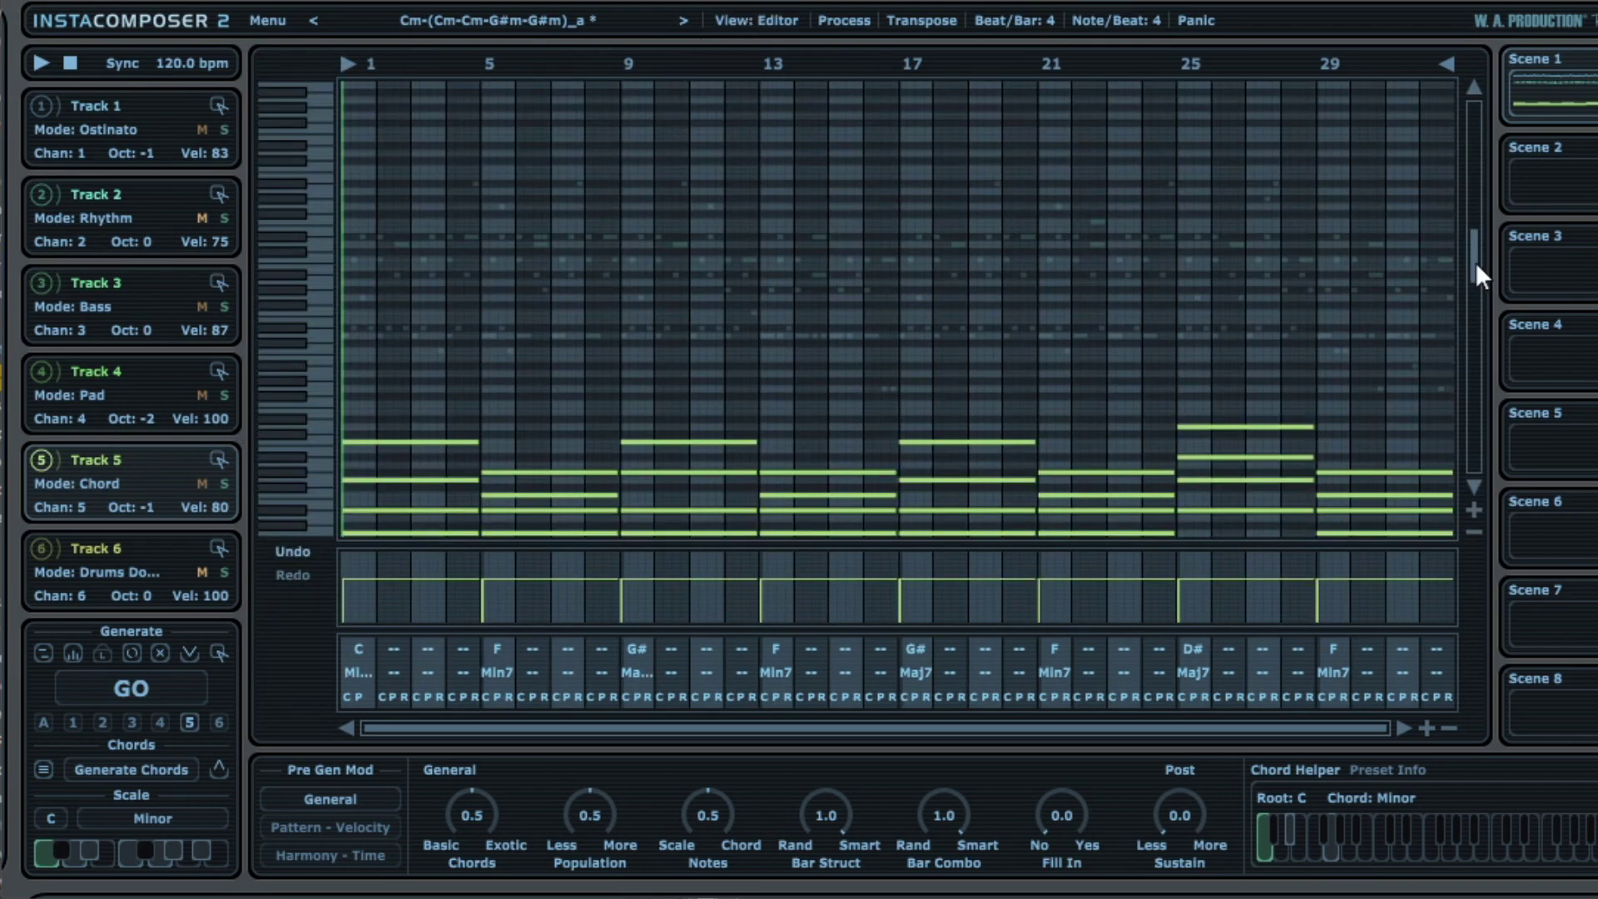
- Nudge the top note of the bars 17–20 chord up and back down in Track 5's piano roll
{"action": "scroll", "coordinate": [1474, 274], "scroll_direction": "down", "scroll_amount": 3}
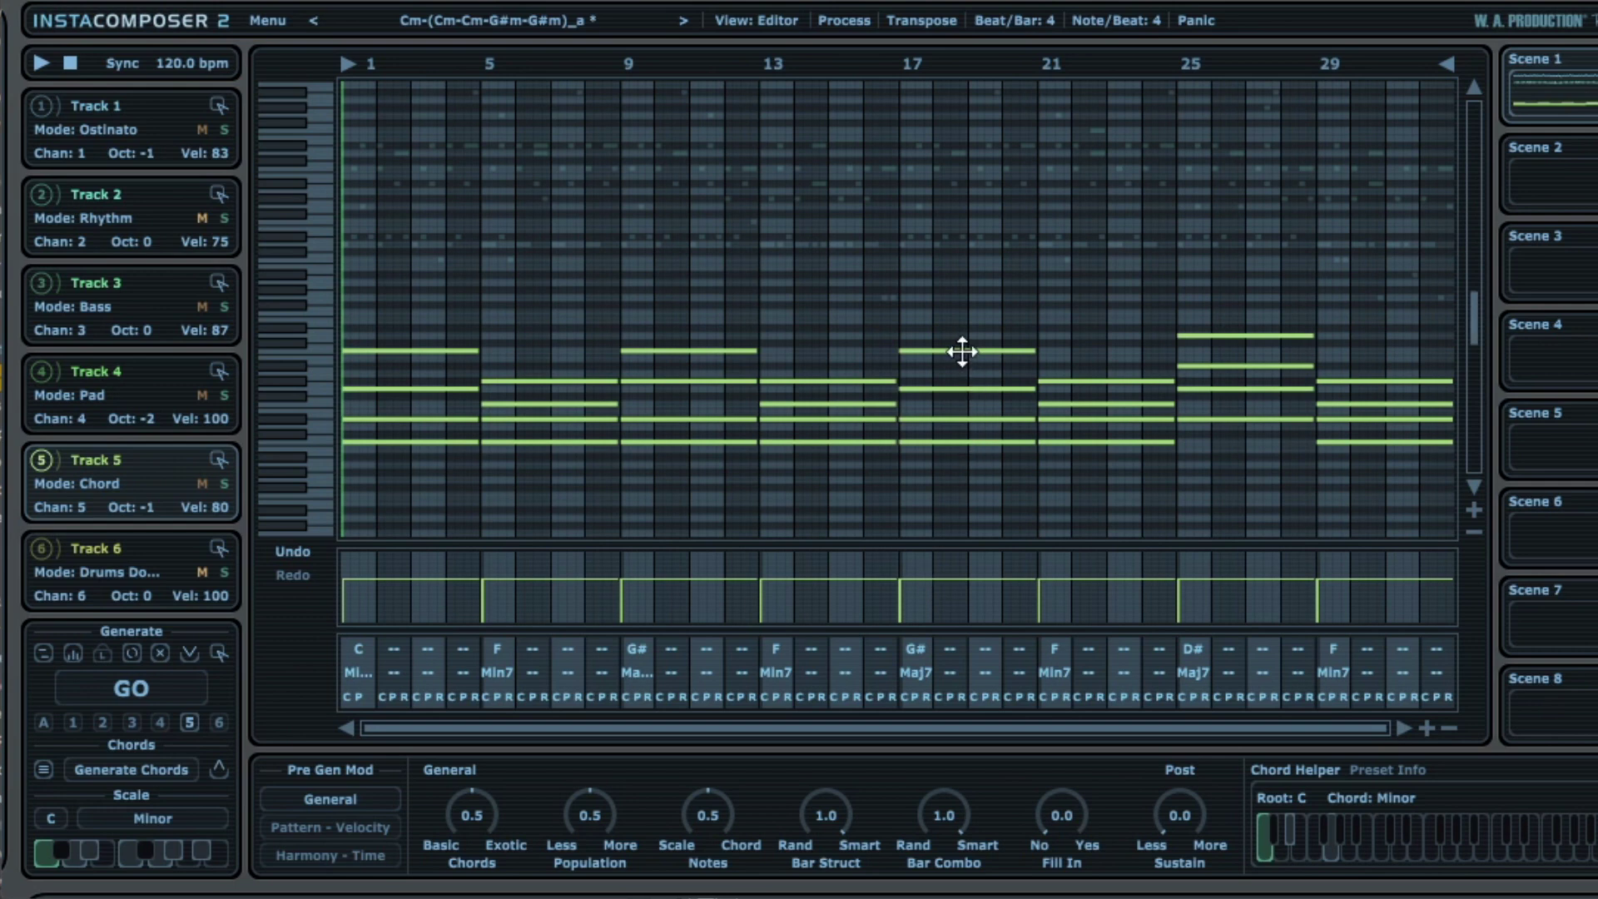
{"action": "left_click_drag", "start_coordinate": [962, 352], "coordinate": [963, 313]}
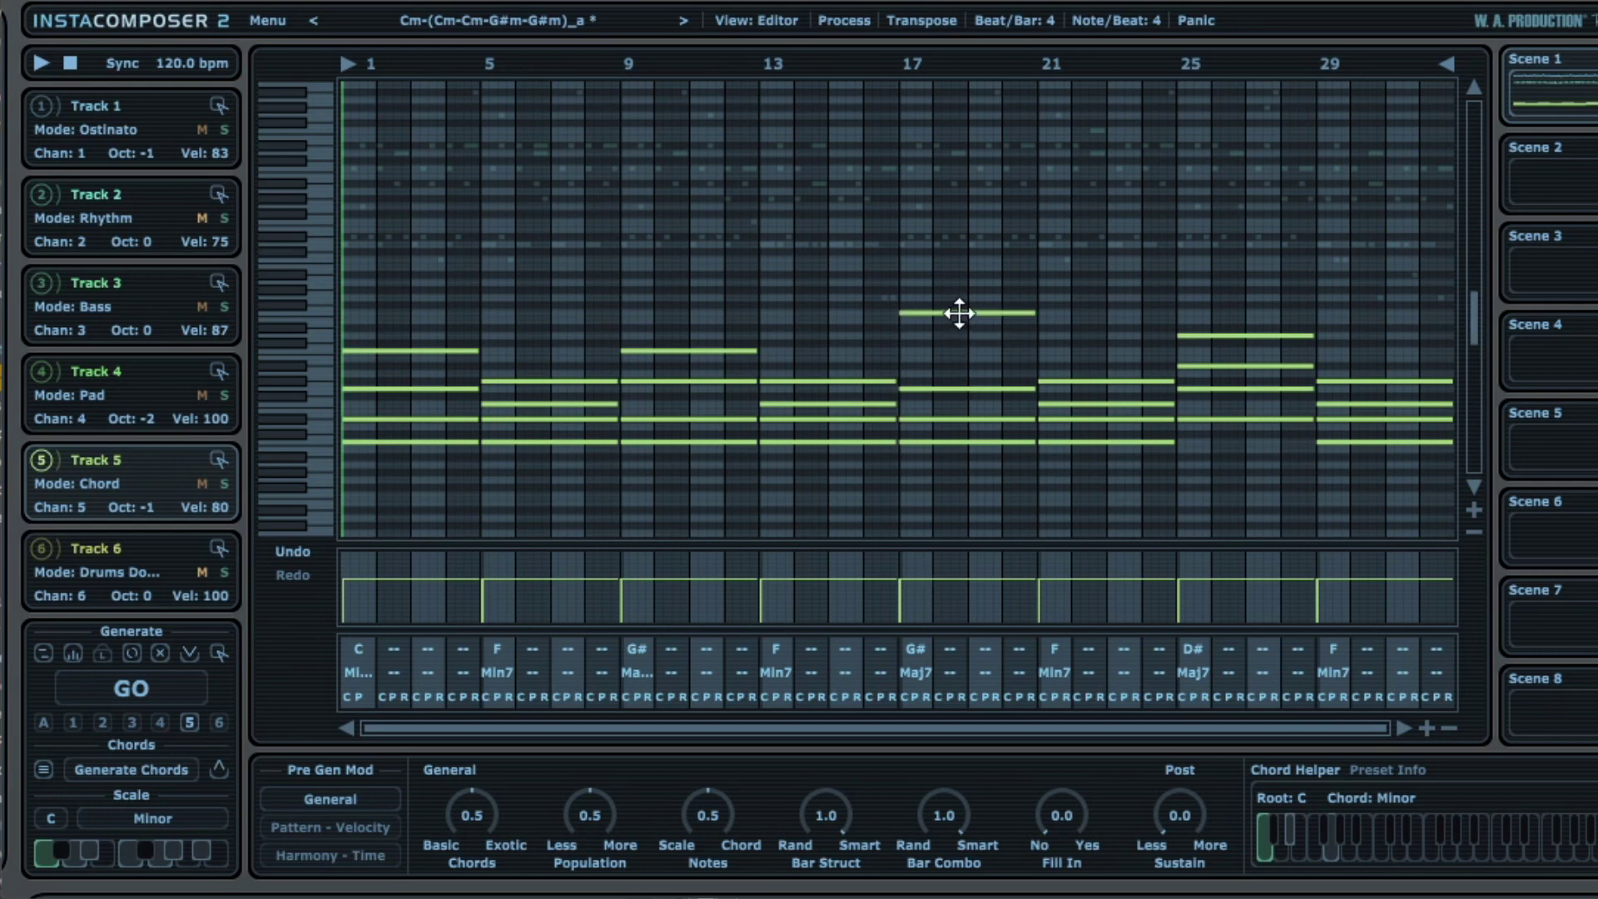
{"action": "left_click_drag", "start_coordinate": [958, 313], "coordinate": [959, 335]}
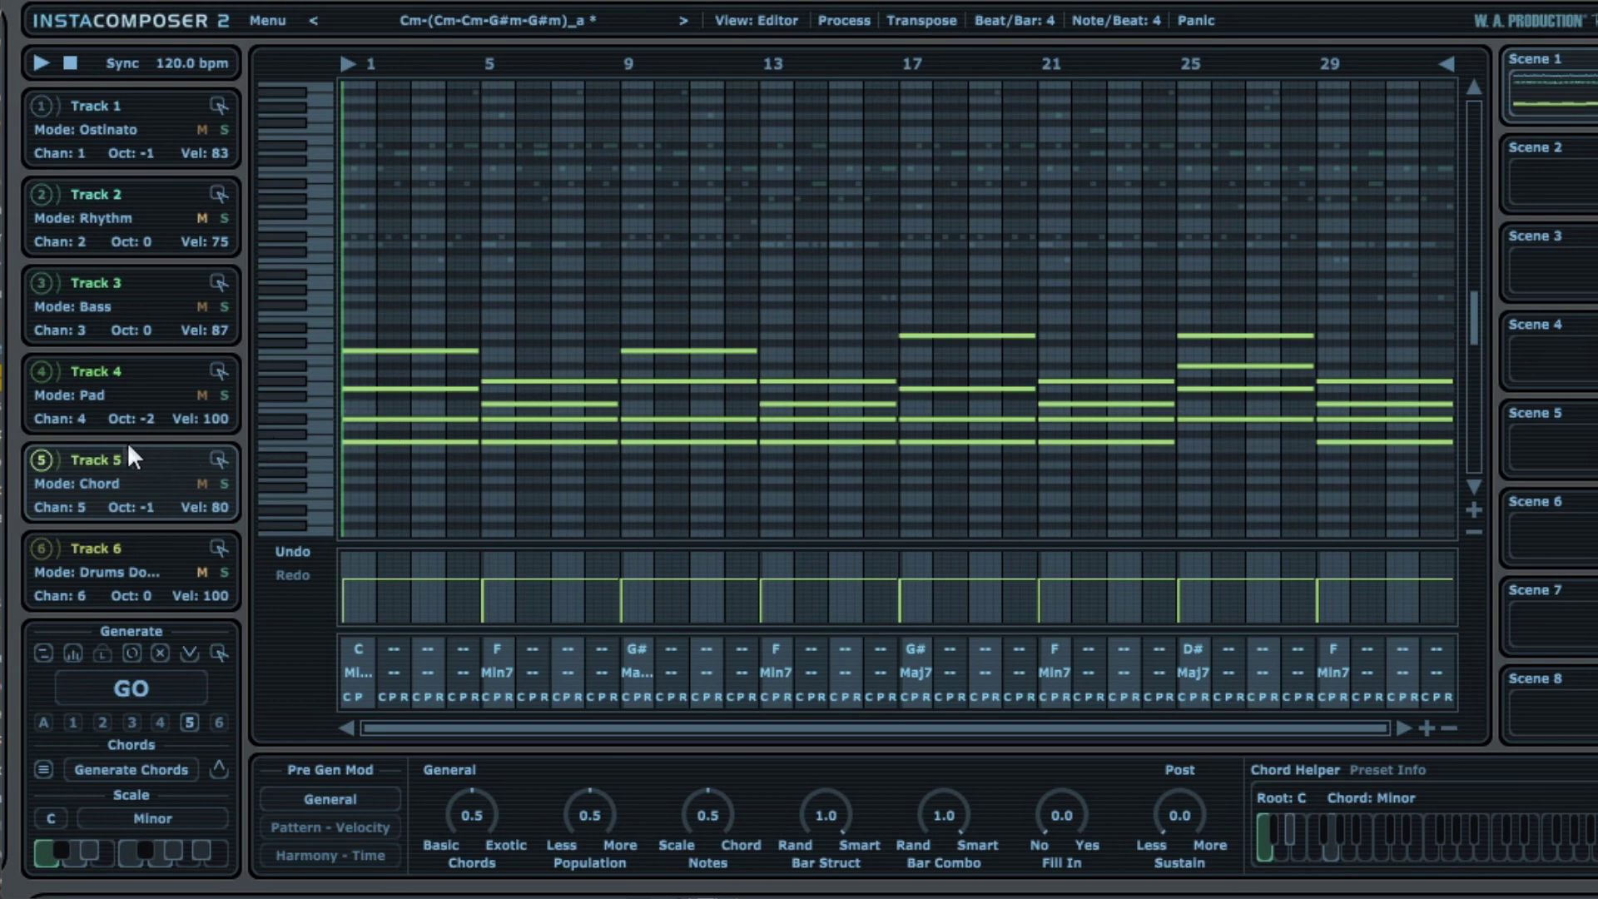
- Set Track 5's octave to 0, regenerate its chord voicings, and generate a new progression
{"action": "left_click", "coordinate": [145, 507]}
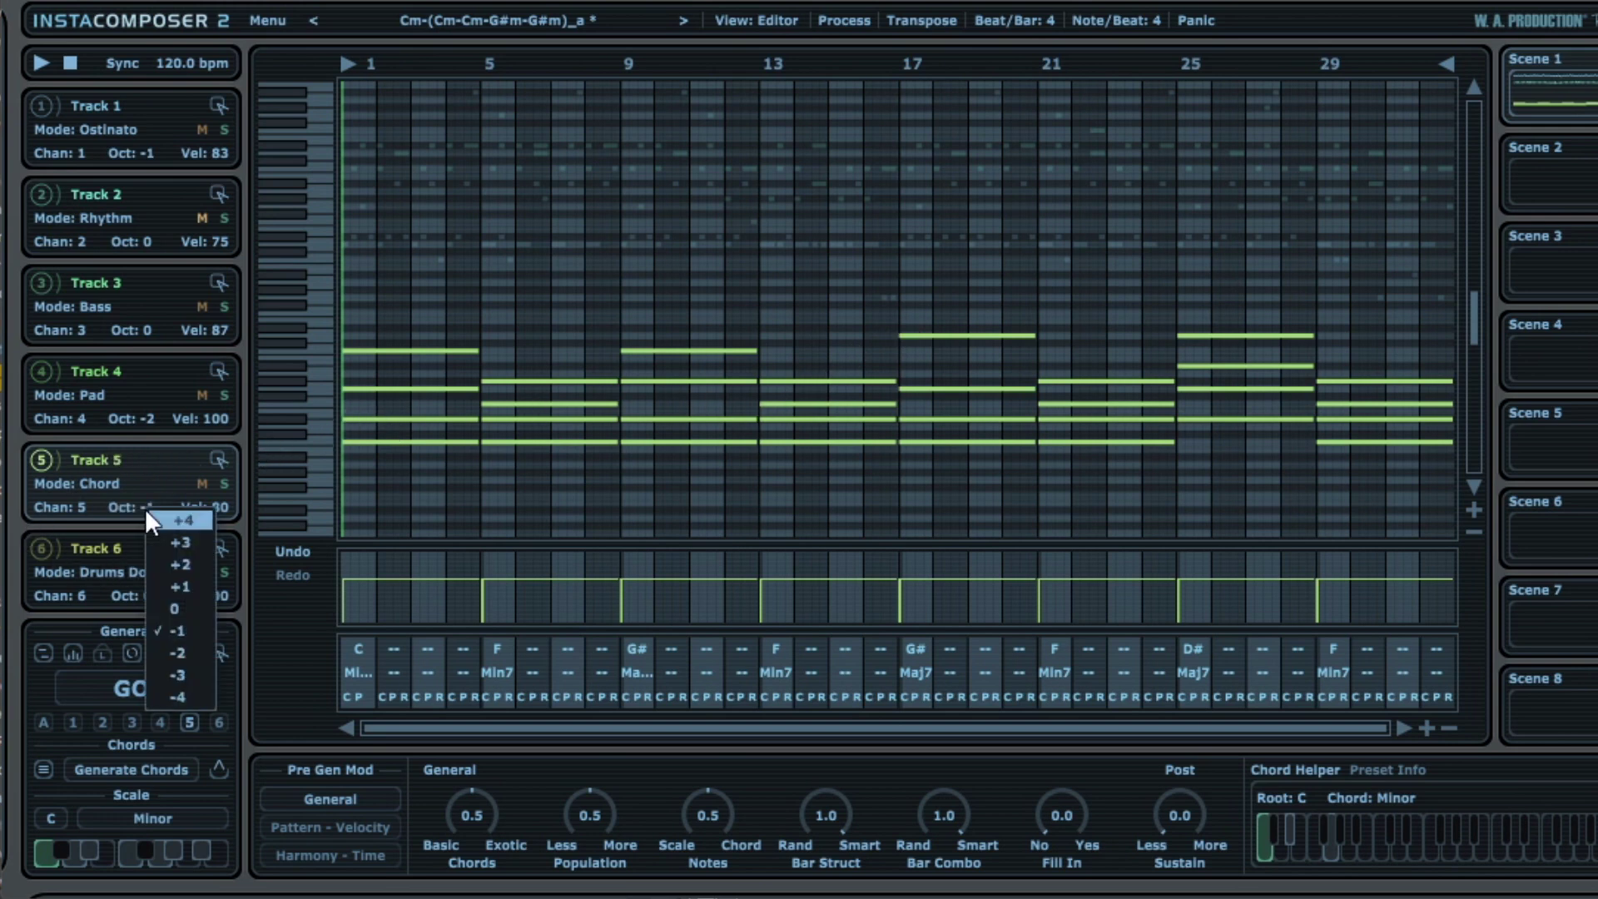
{"action": "left_click", "coordinate": [186, 602]}
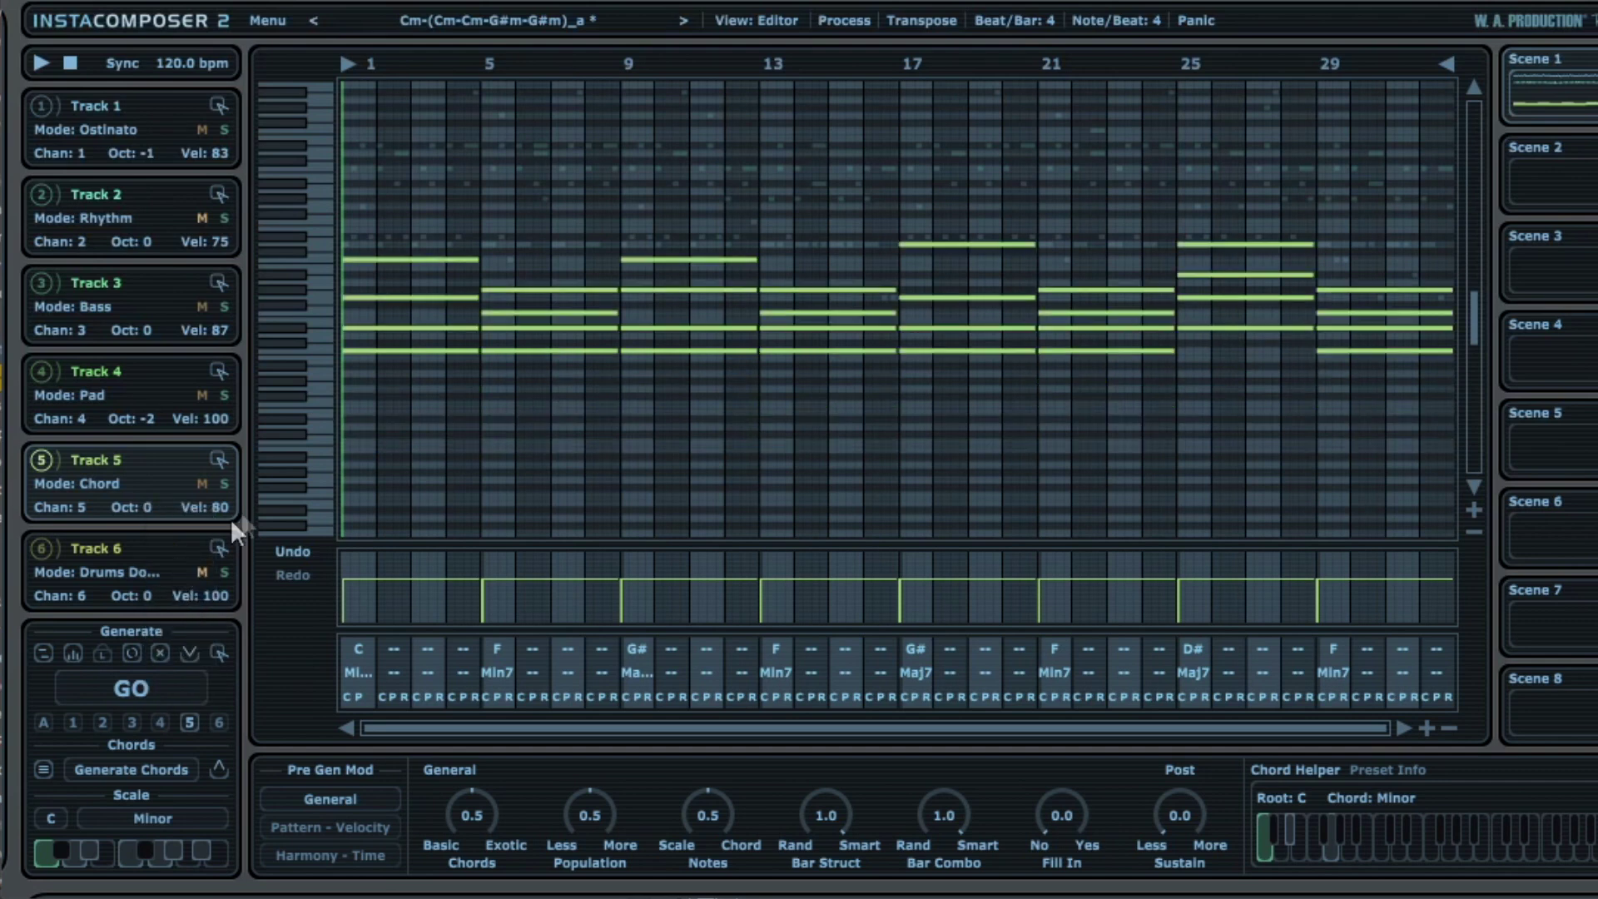
{"action": "left_click", "coordinate": [138, 682]}
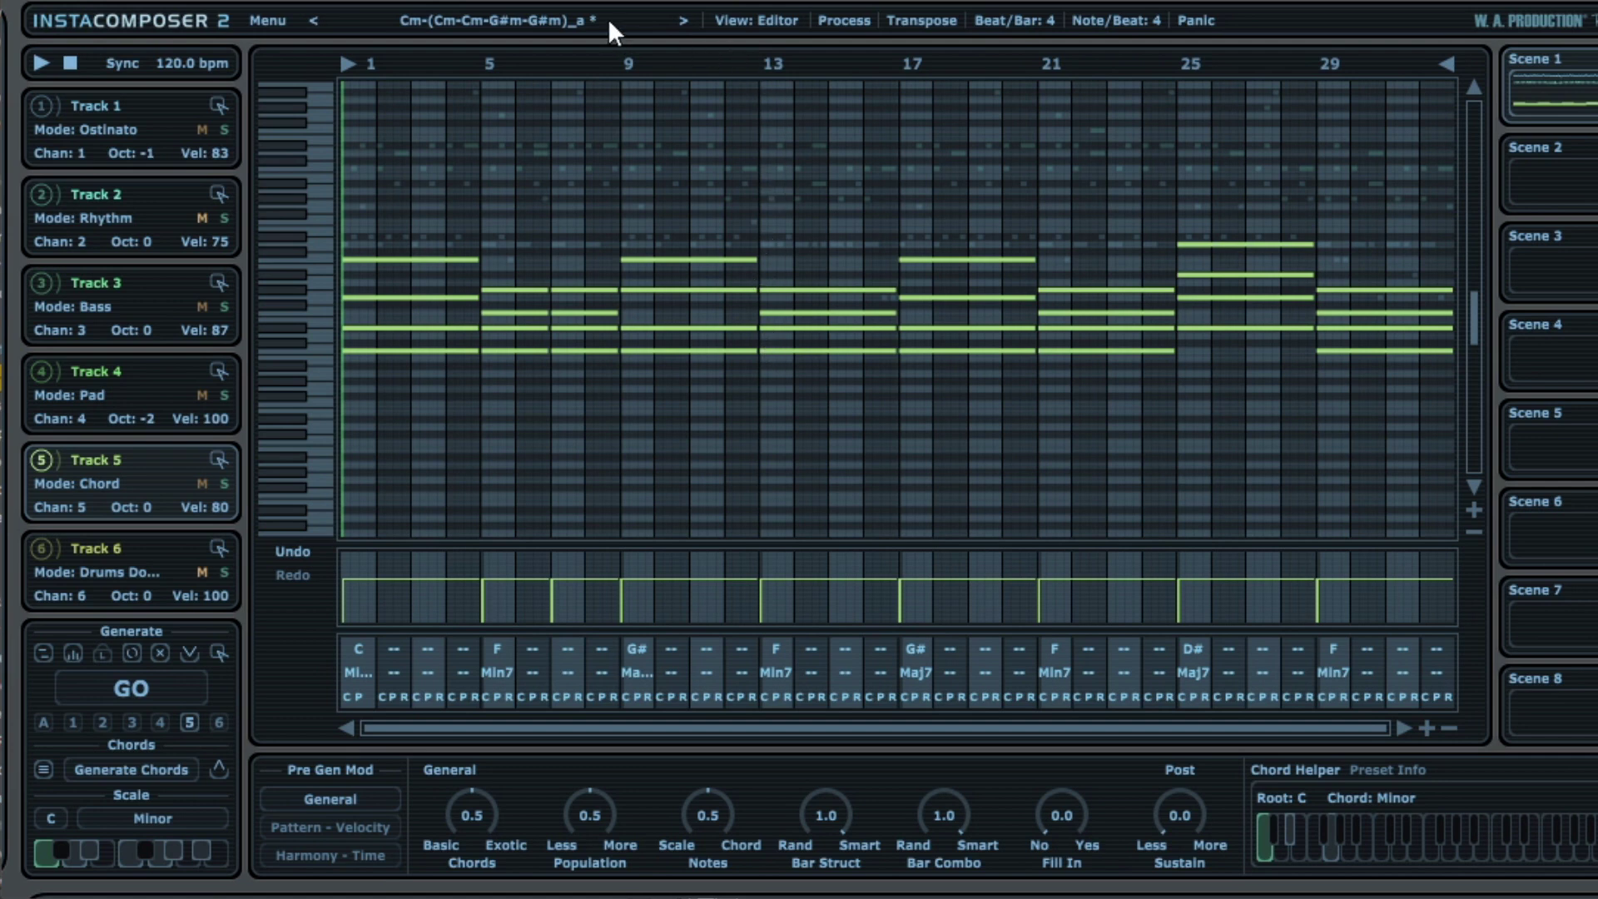
{"action": "left_click", "coordinate": [161, 771]}
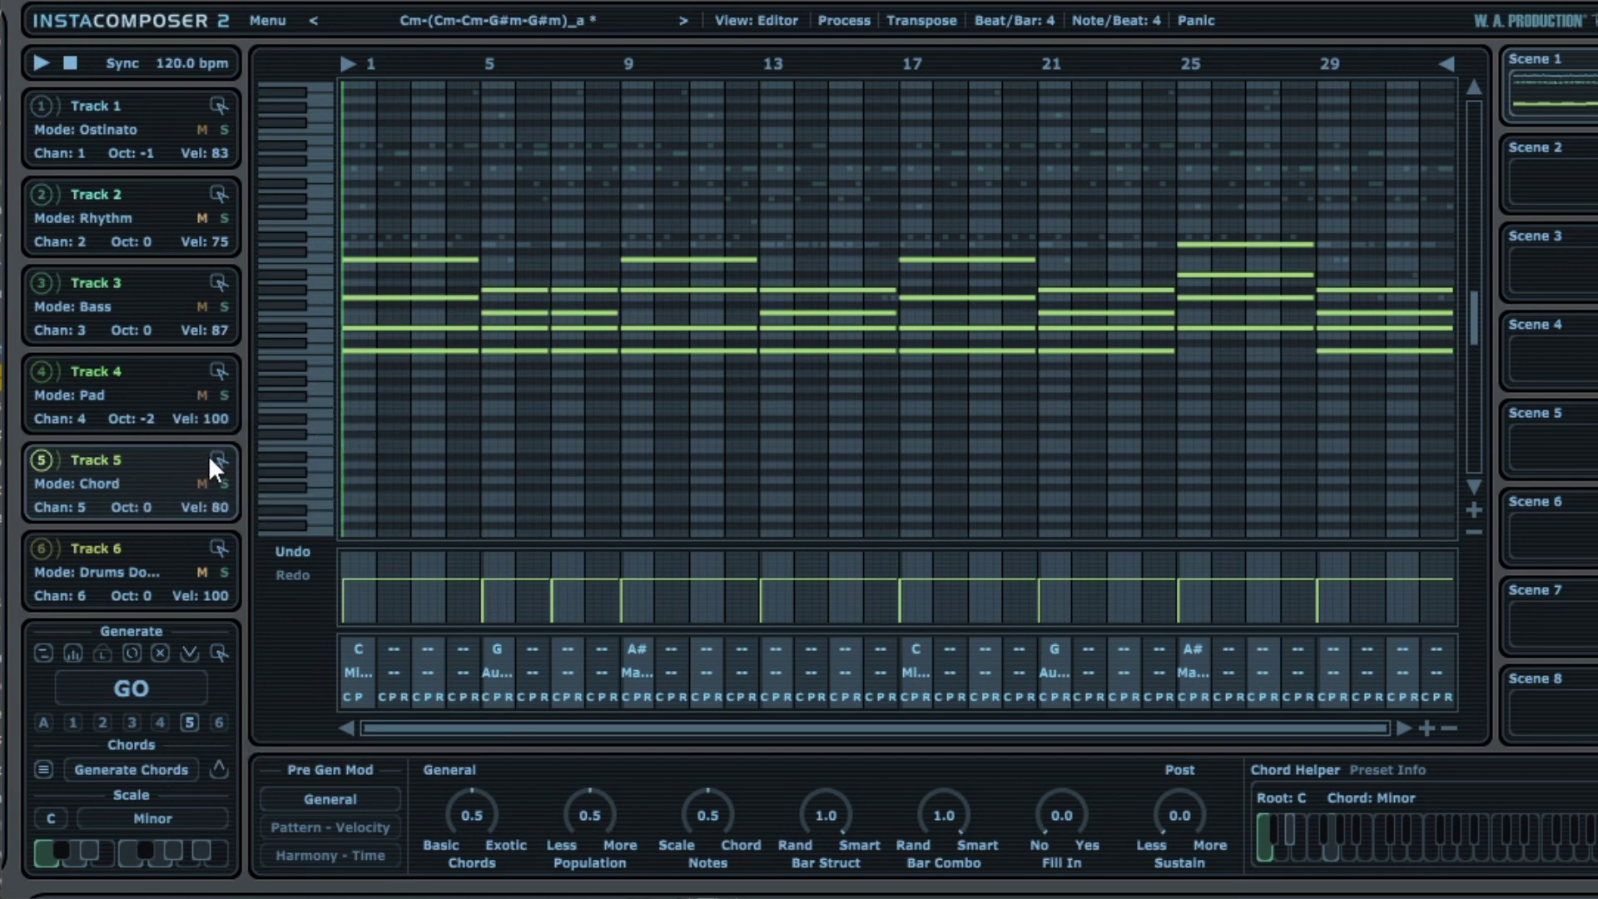
- Carry Track 5's chord MIDI out of the InstaComposer window into Ableton
{"action": "left_click_drag", "start_coordinate": [215, 456], "coordinate": [965, 1]}
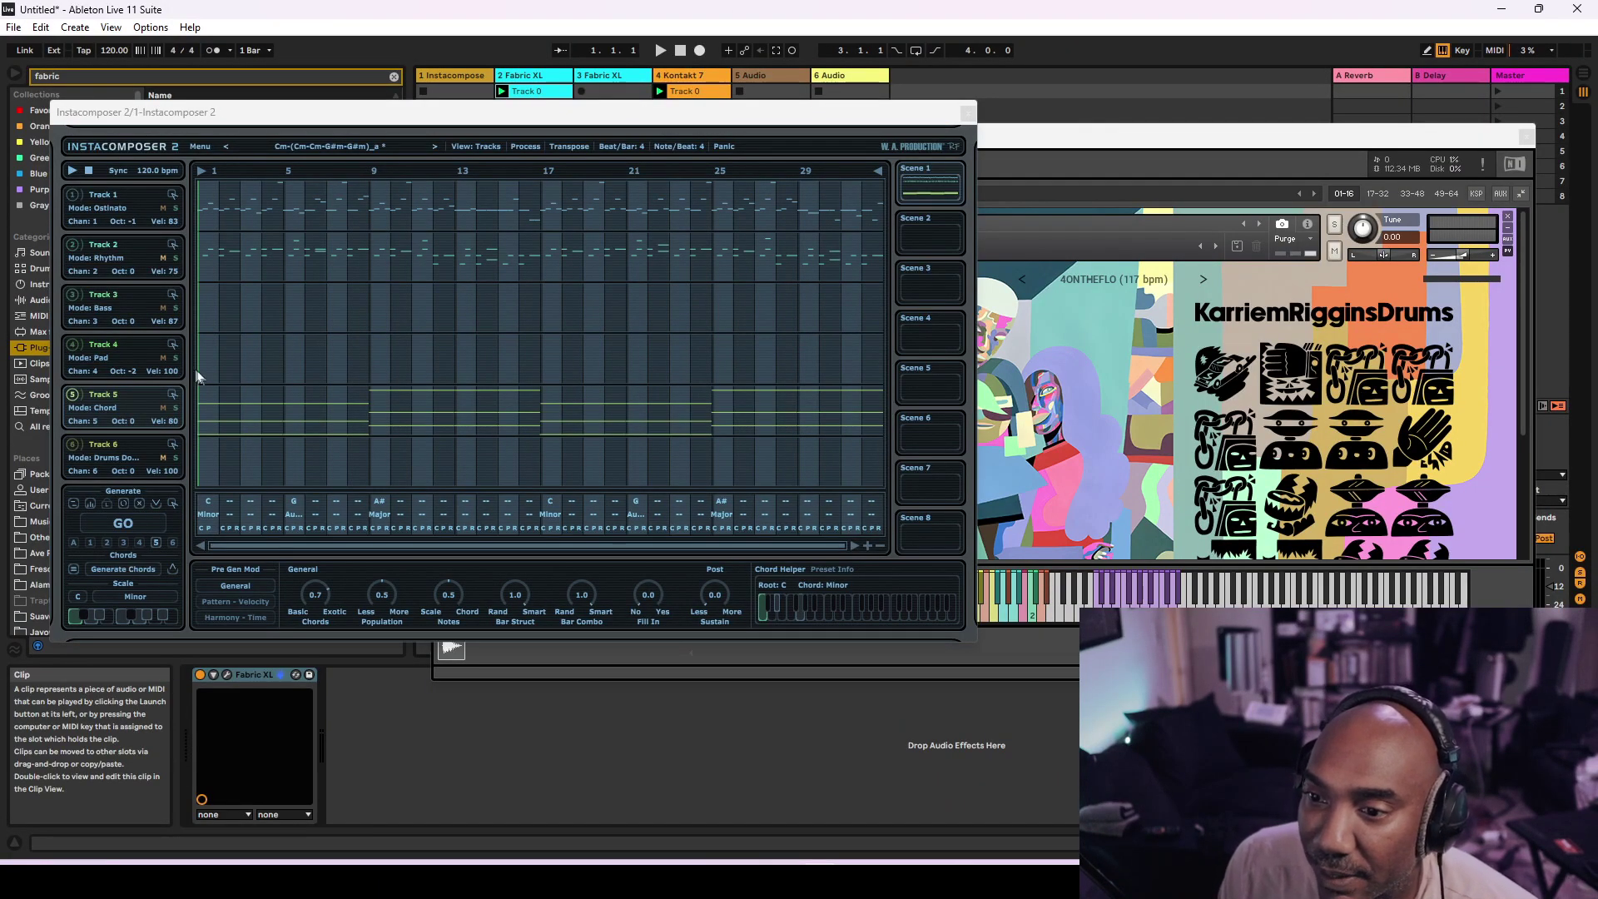
- Set the scale's root key to F
{"action": "left_click", "coordinate": [132, 596]}
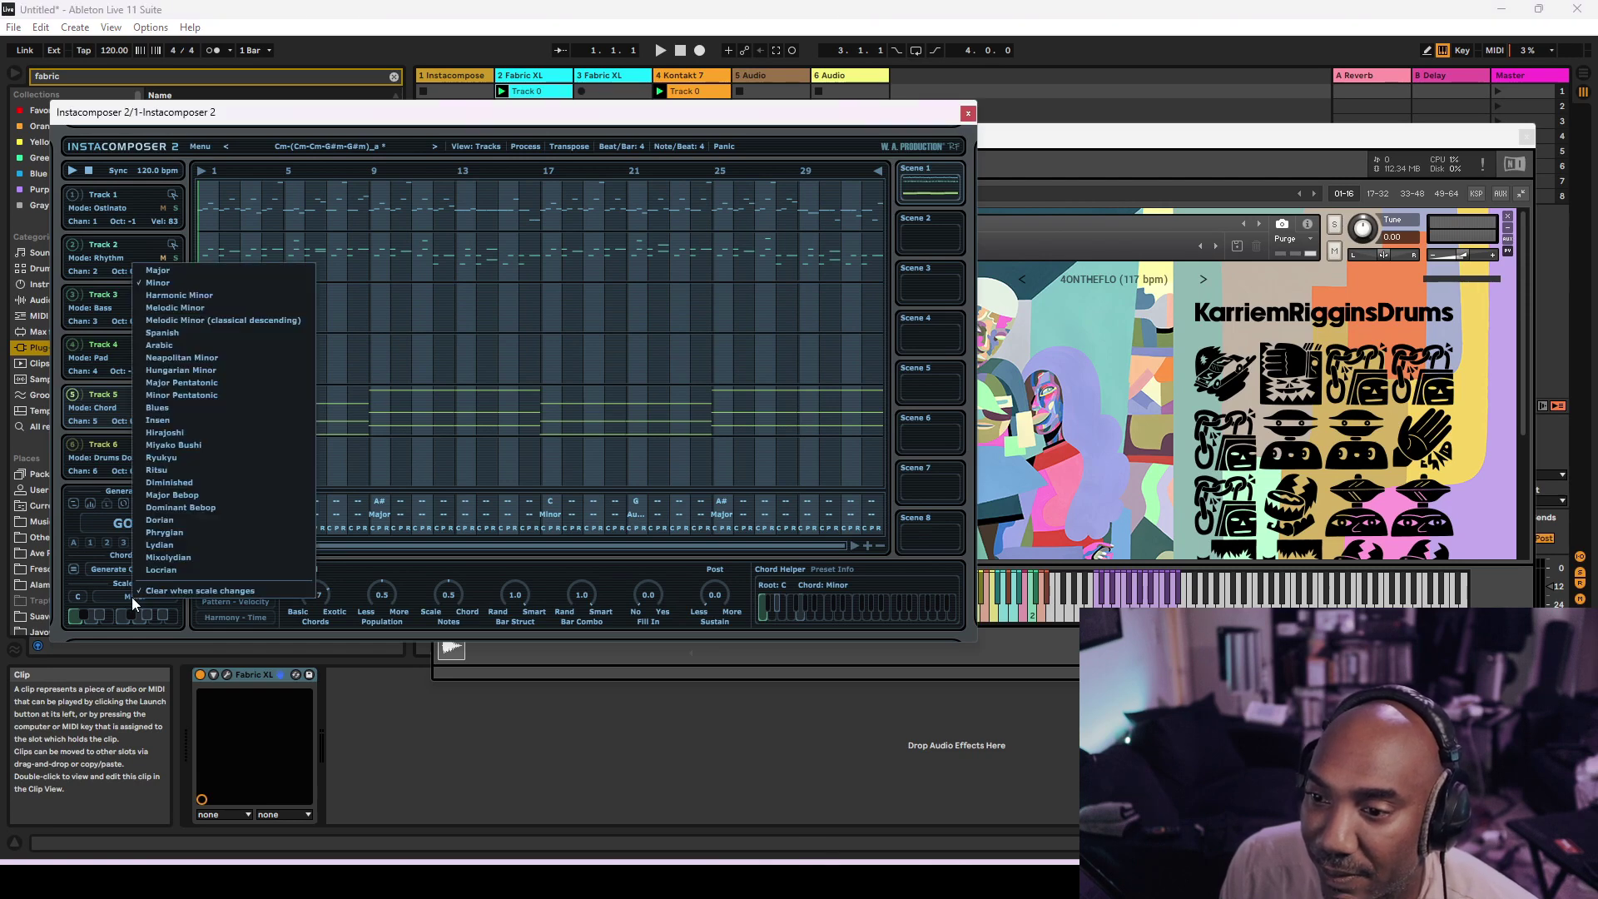
{"action": "left_click", "coordinate": [74, 597]}
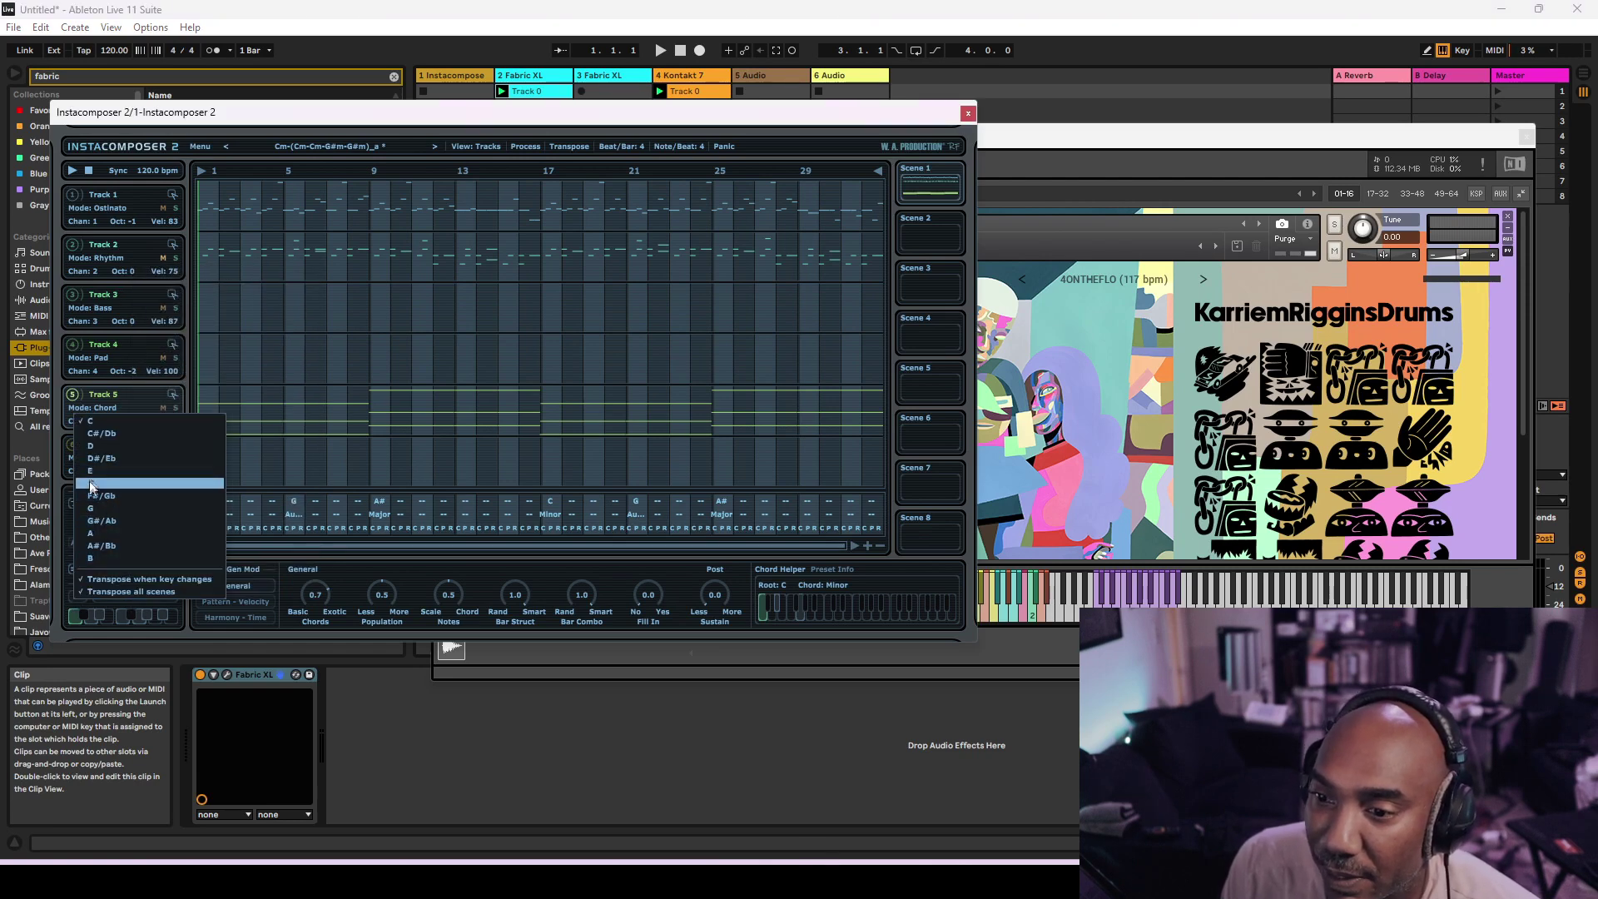
{"action": "left_click", "coordinate": [92, 487]}
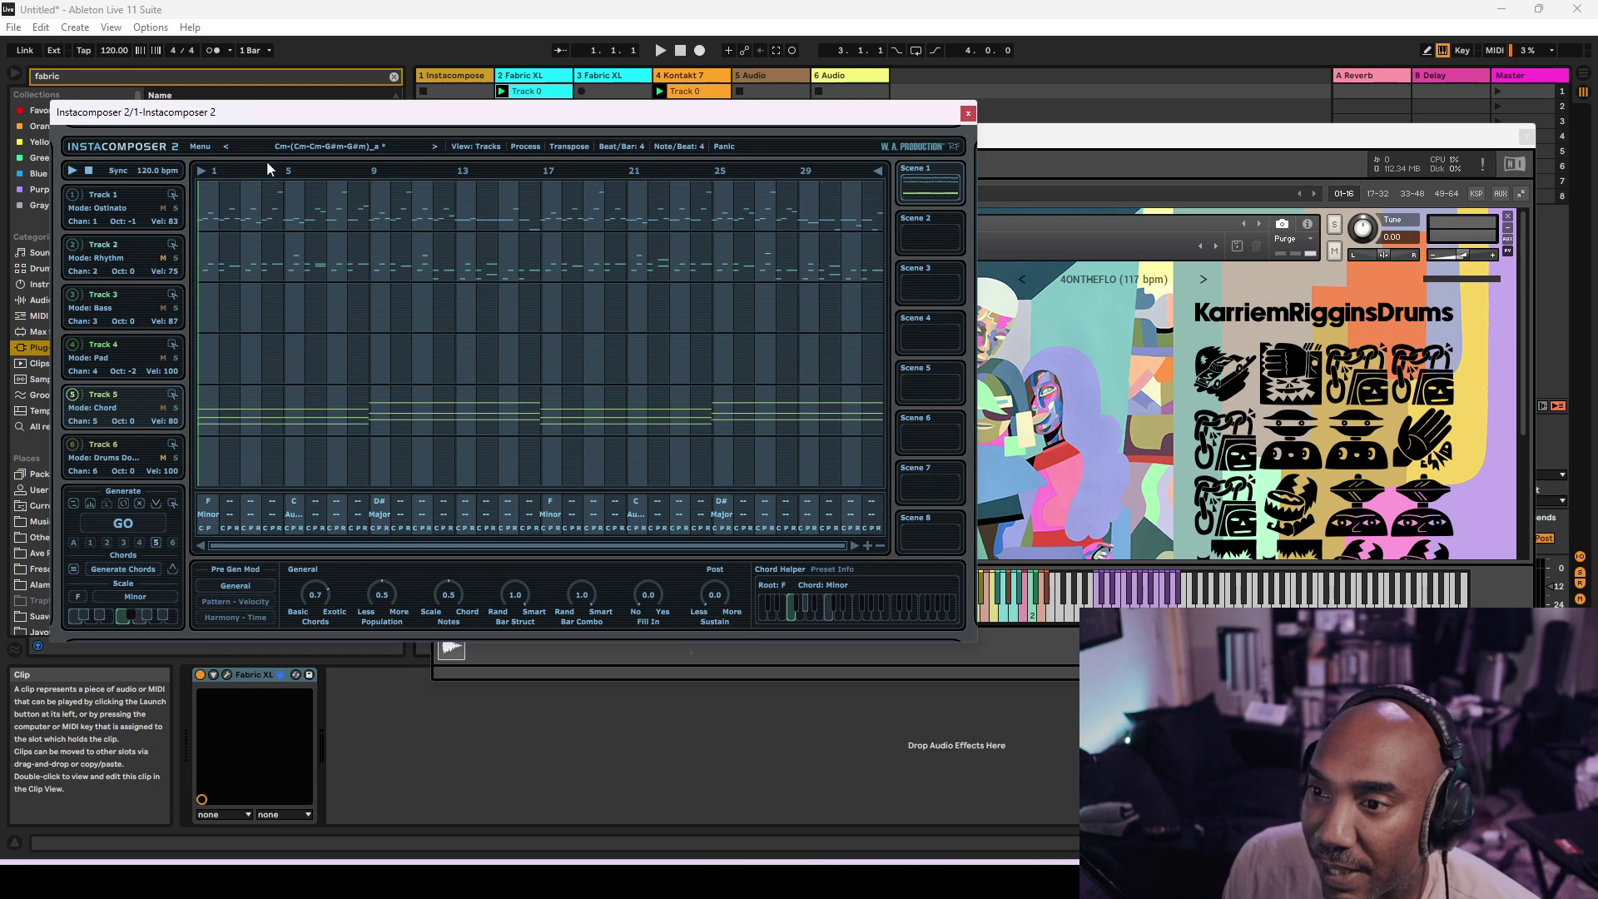
- Change the first chord's type to Minor 7th, making it F Min7
{"action": "left_click", "coordinate": [204, 507]}
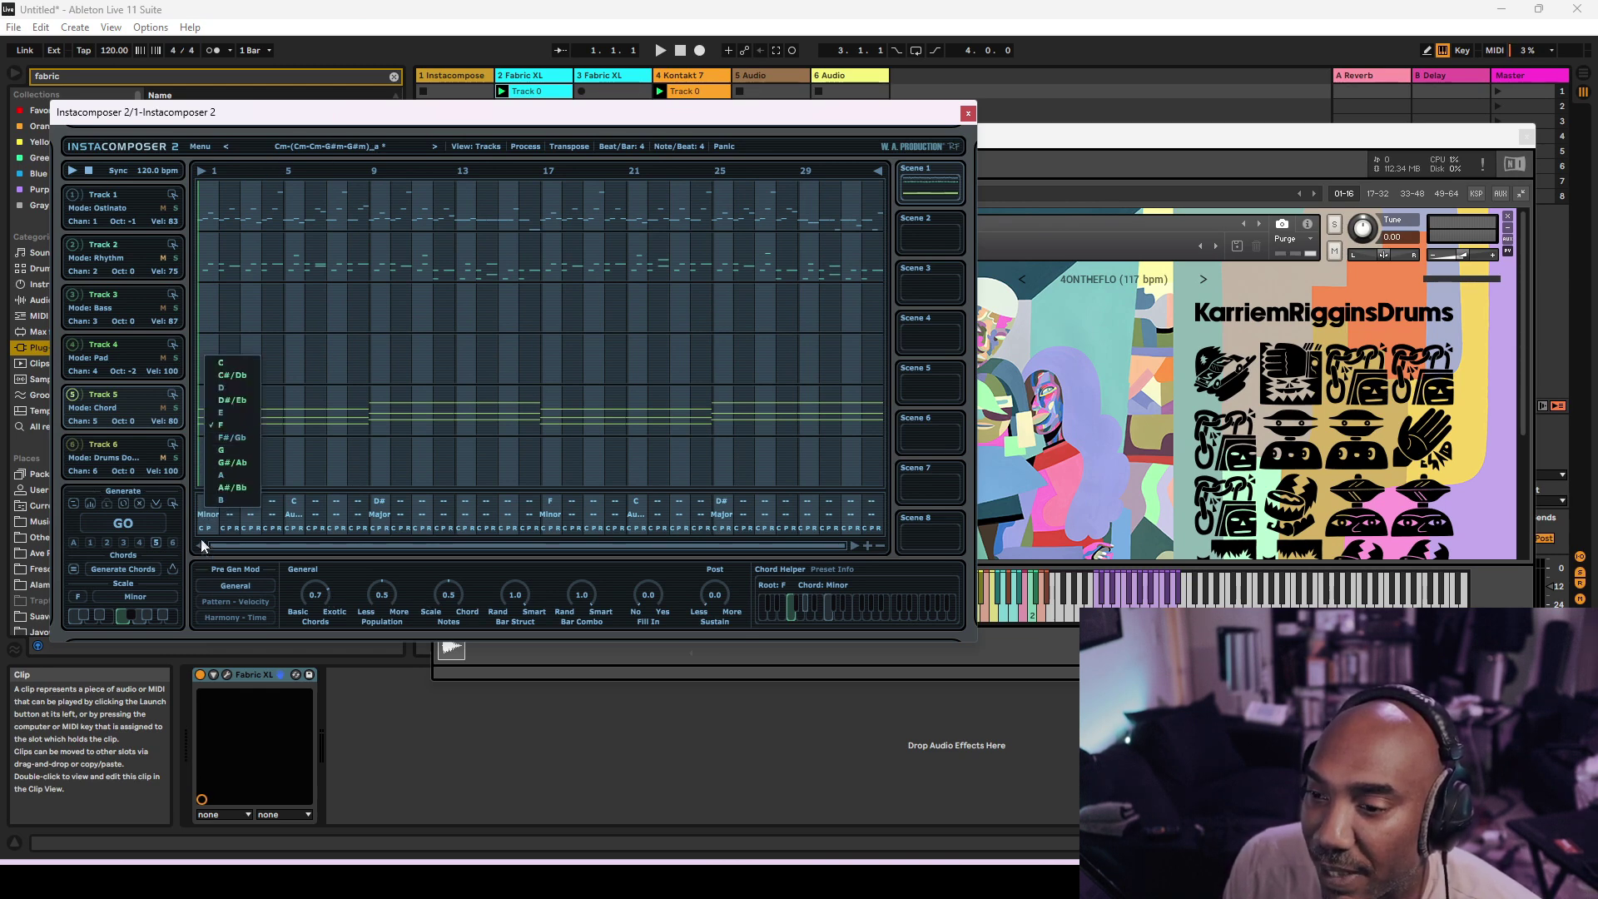
{"action": "left_click", "coordinate": [206, 517]}
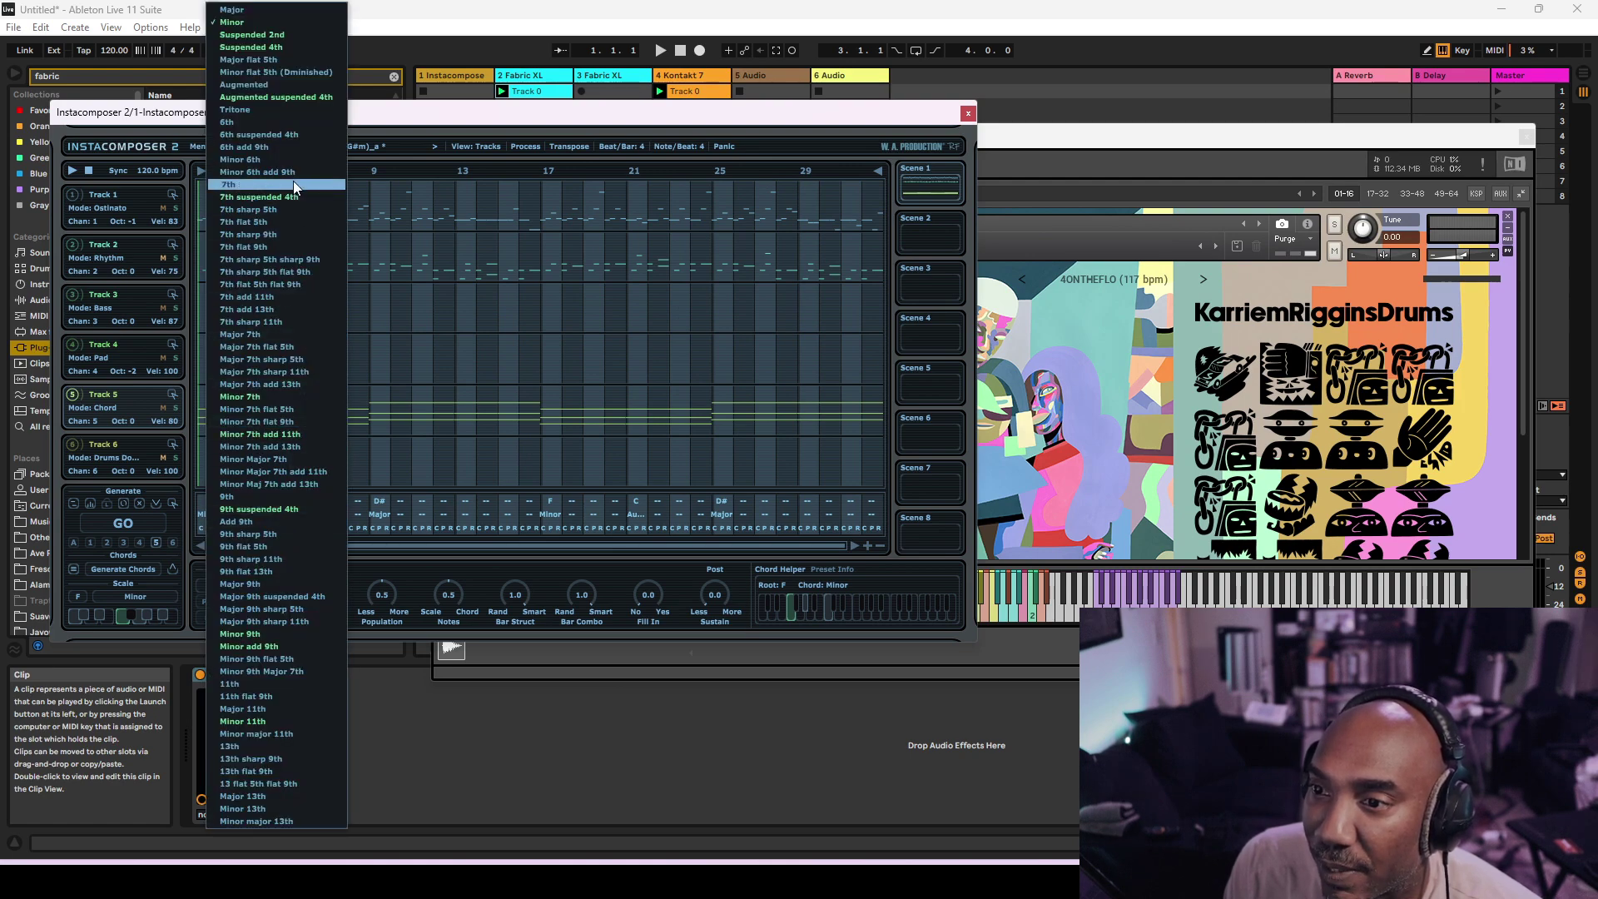
{"action": "left_click", "coordinate": [286, 397]}
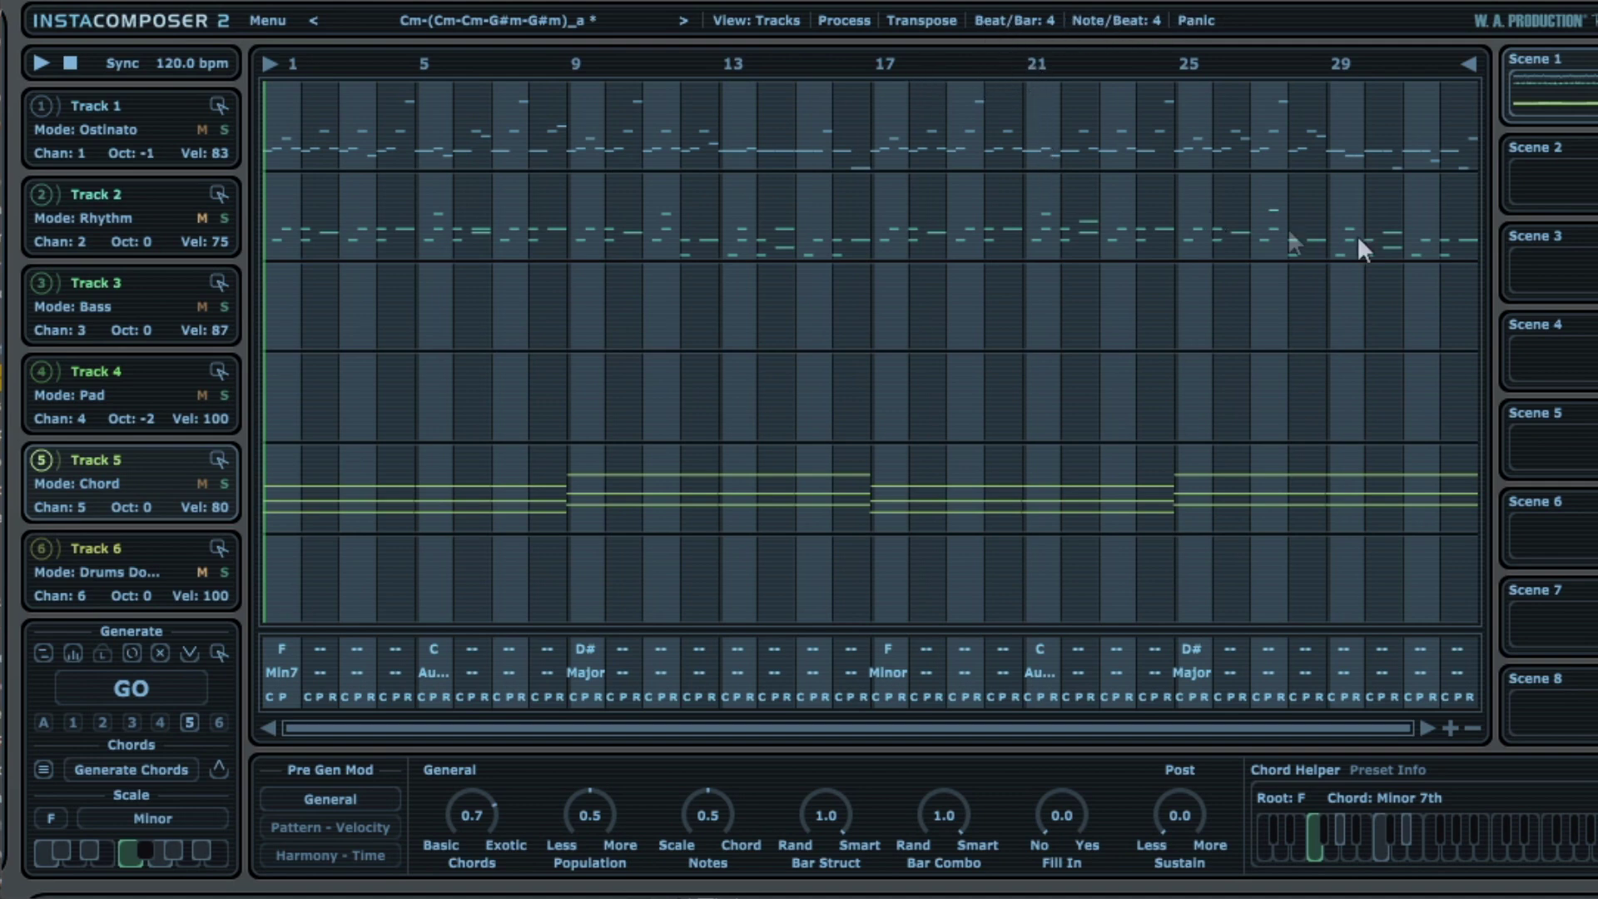
- Switch to the empty Scene 2 and set its scale to Minor
{"action": "left_click", "coordinate": [1567, 193]}
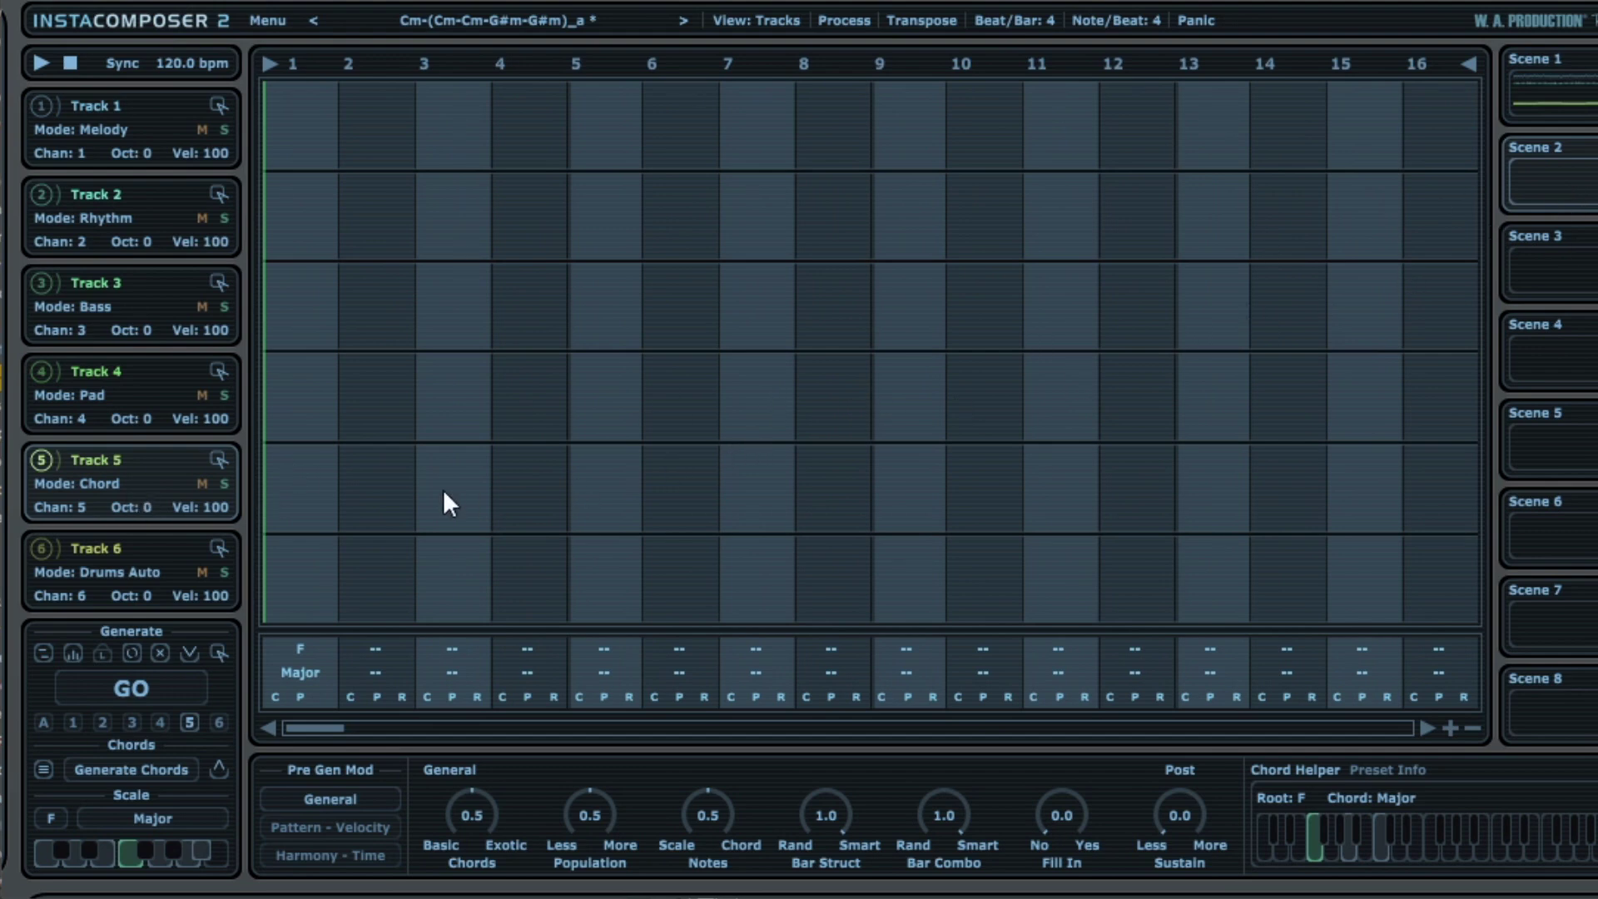
{"action": "left_click", "coordinate": [175, 815]}
{"action": "left_click", "coordinate": [281, 257]}
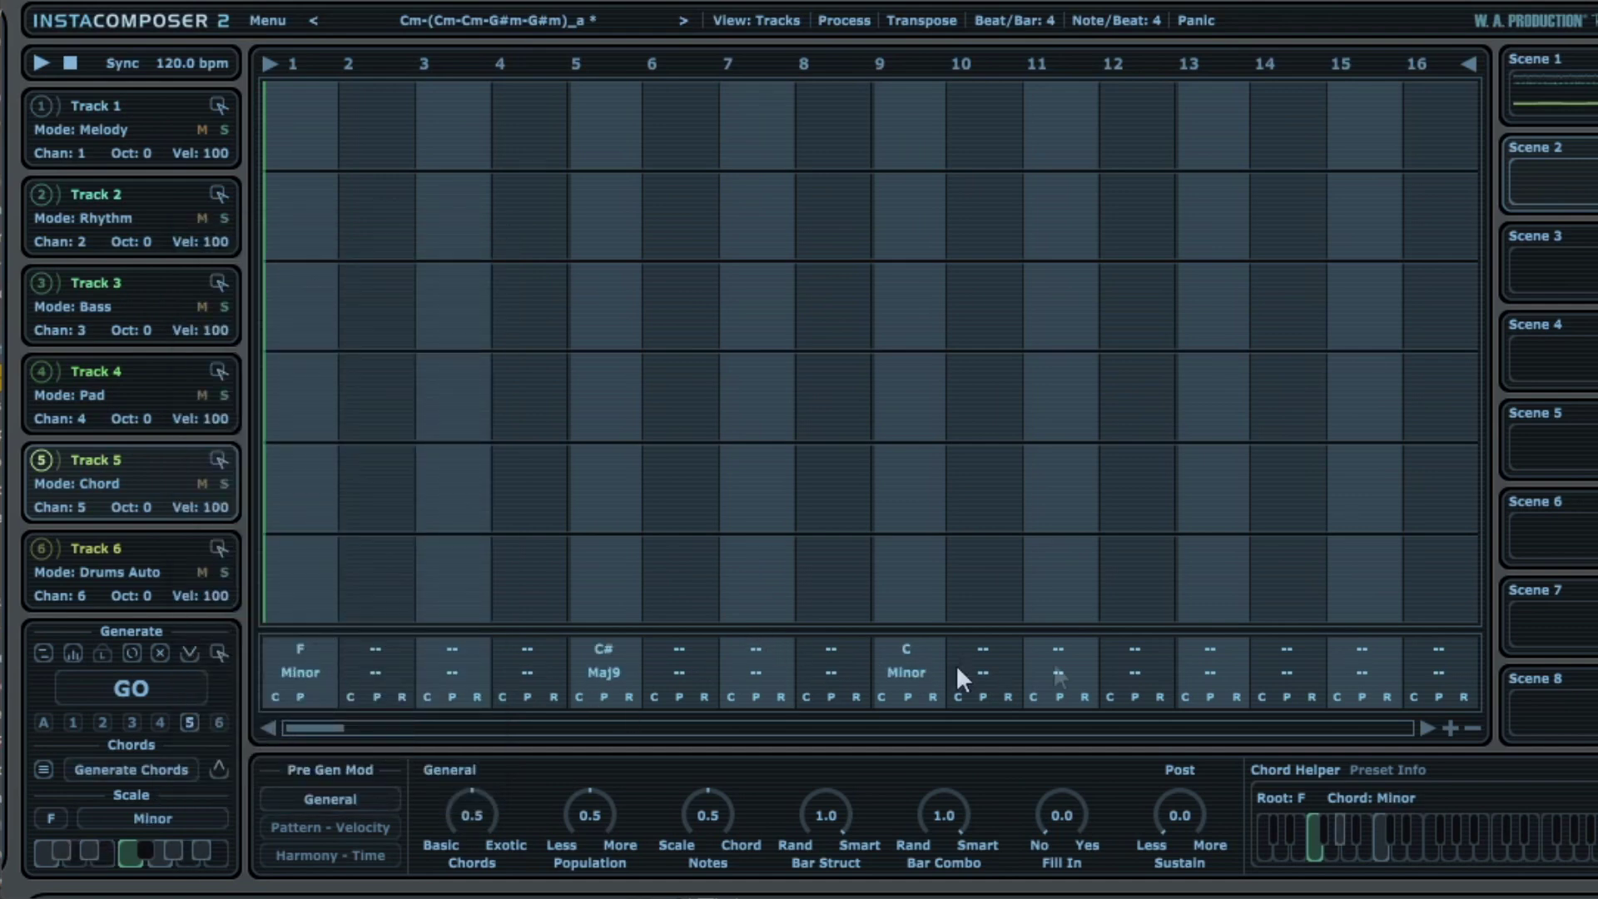
- Make the bar-1 chord a Minor 7th and generate Track 5's chord notes
{"action": "left_click", "coordinate": [315, 667]}
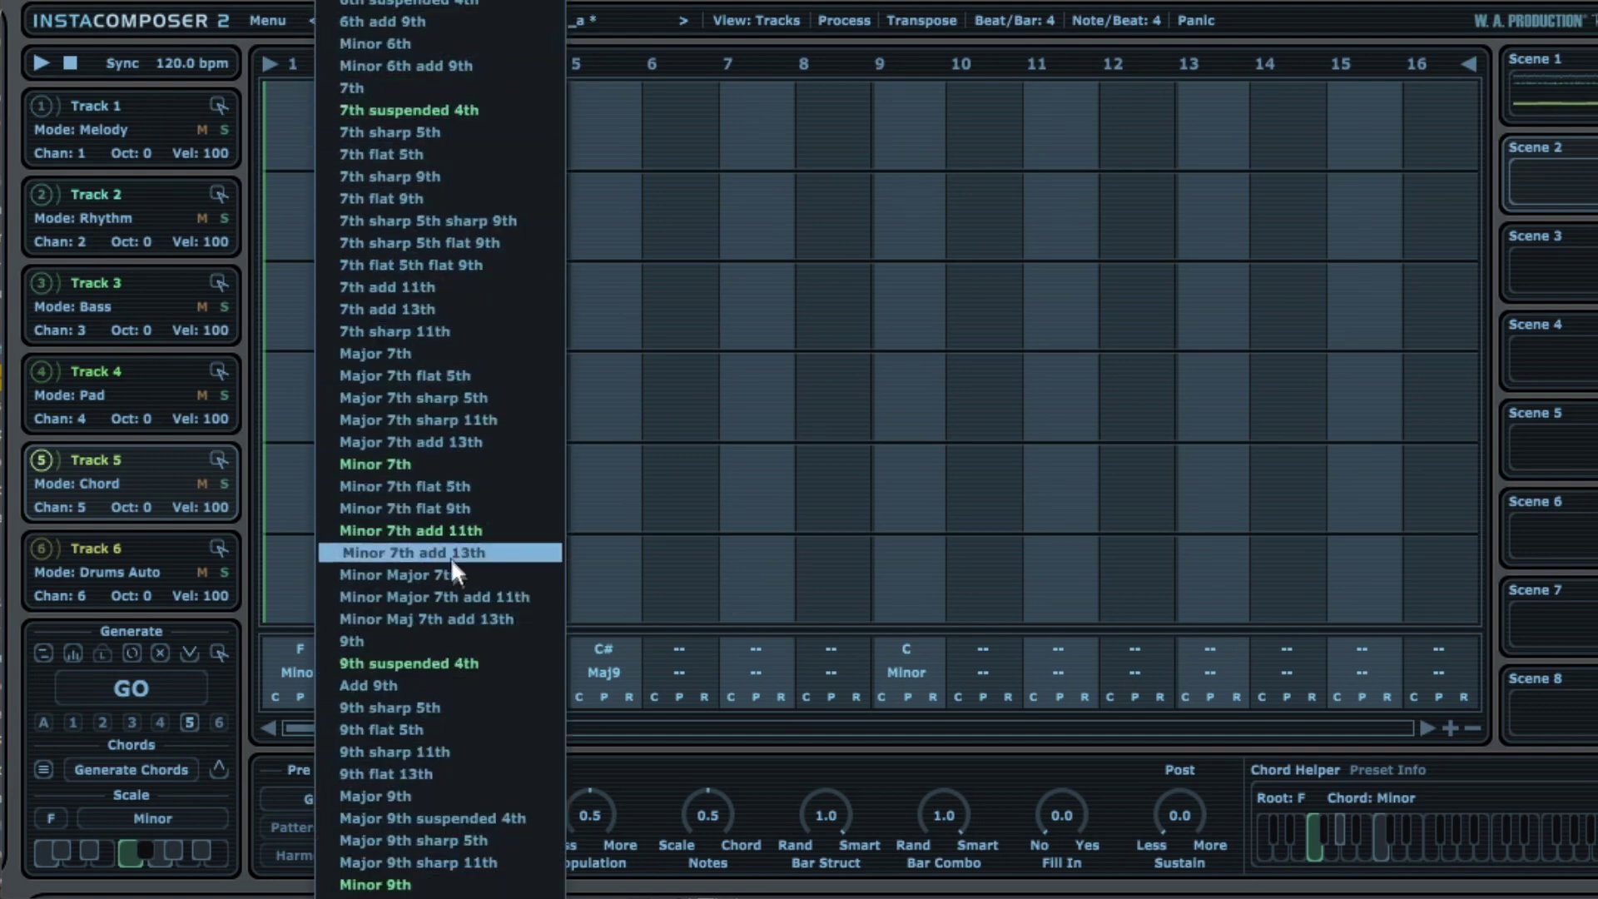
{"action": "left_click", "coordinate": [447, 464]}
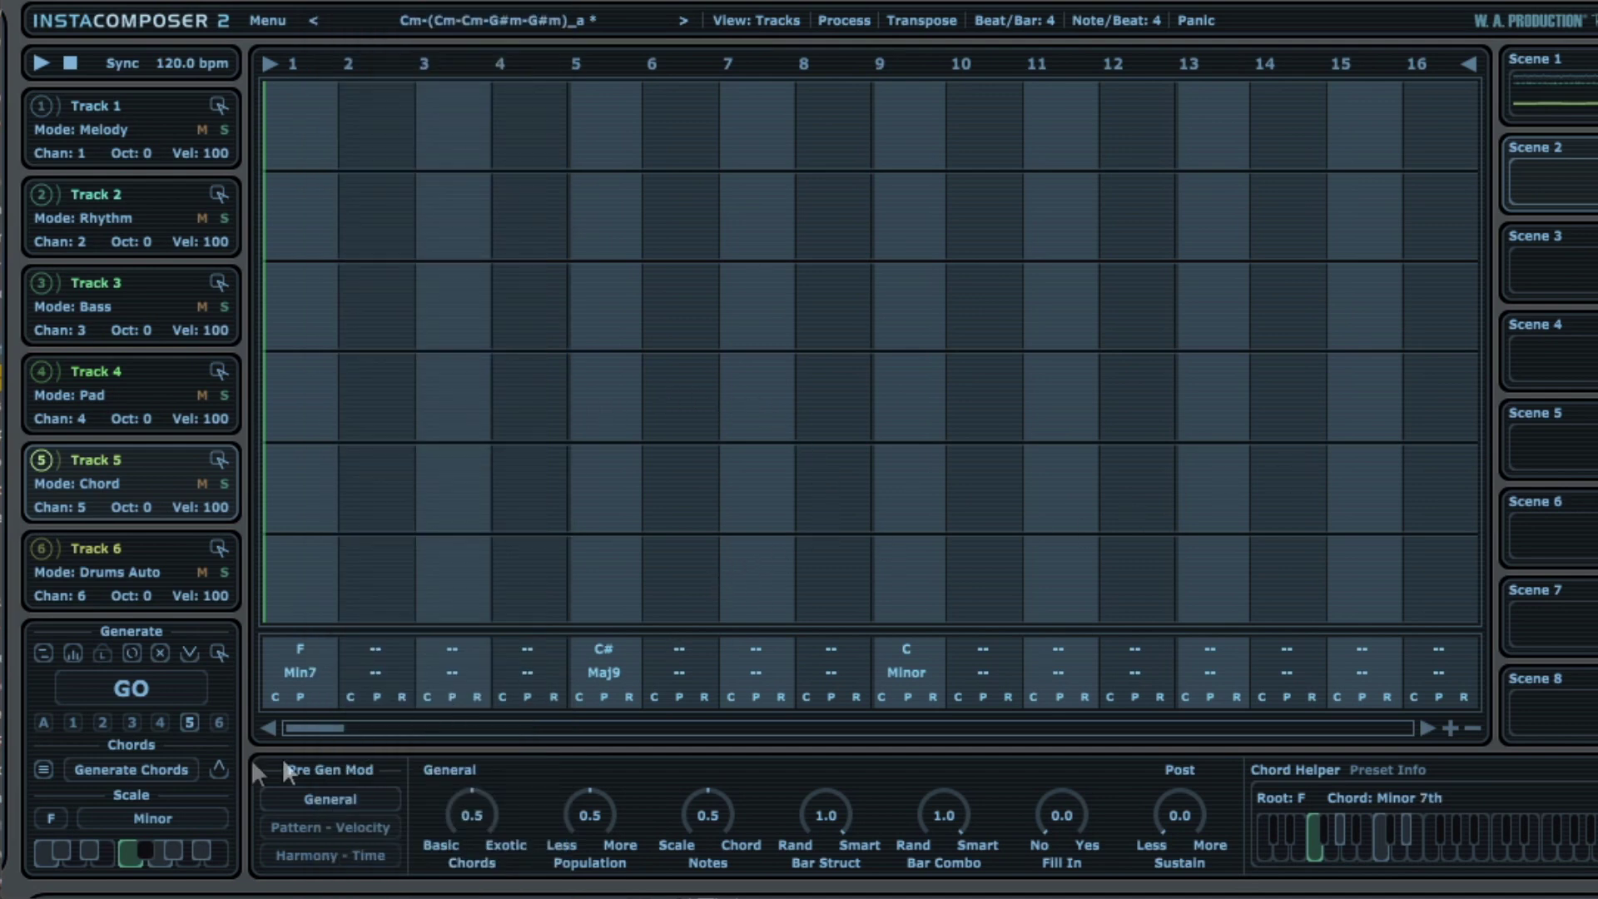
{"action": "left_click", "coordinate": [148, 681]}
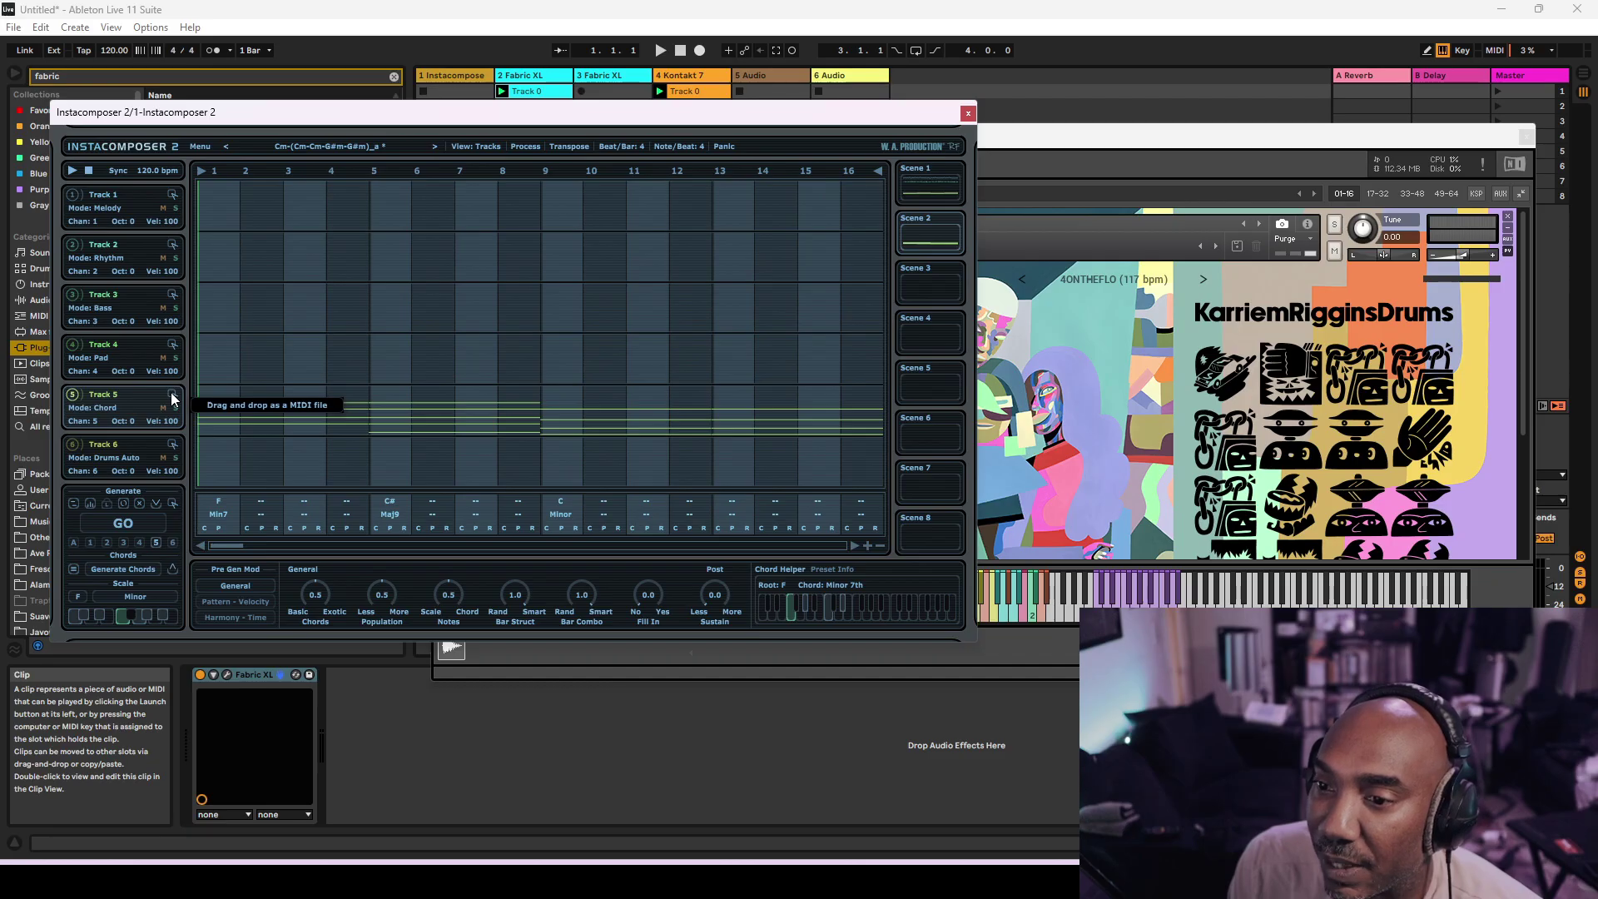
- Drop Track 5's chord MIDI into the 2 Fabric XL clip slot and start playback
{"action": "left_click_drag", "start_coordinate": [536, 134], "coordinate": [547, 98]}
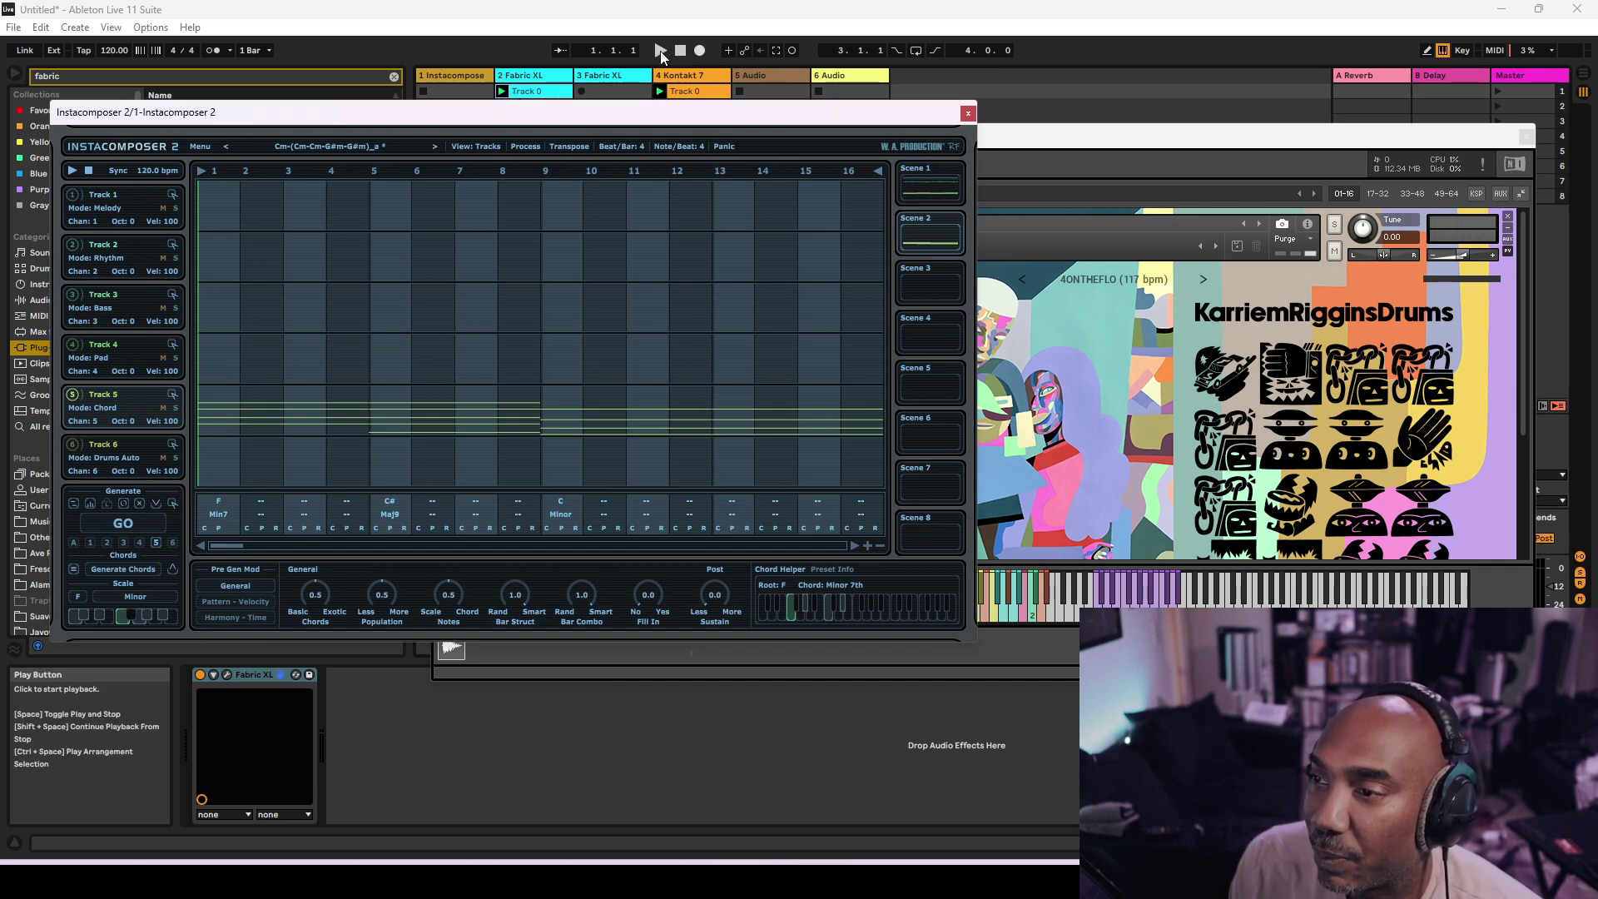
{"action": "left_click", "coordinate": [660, 51]}
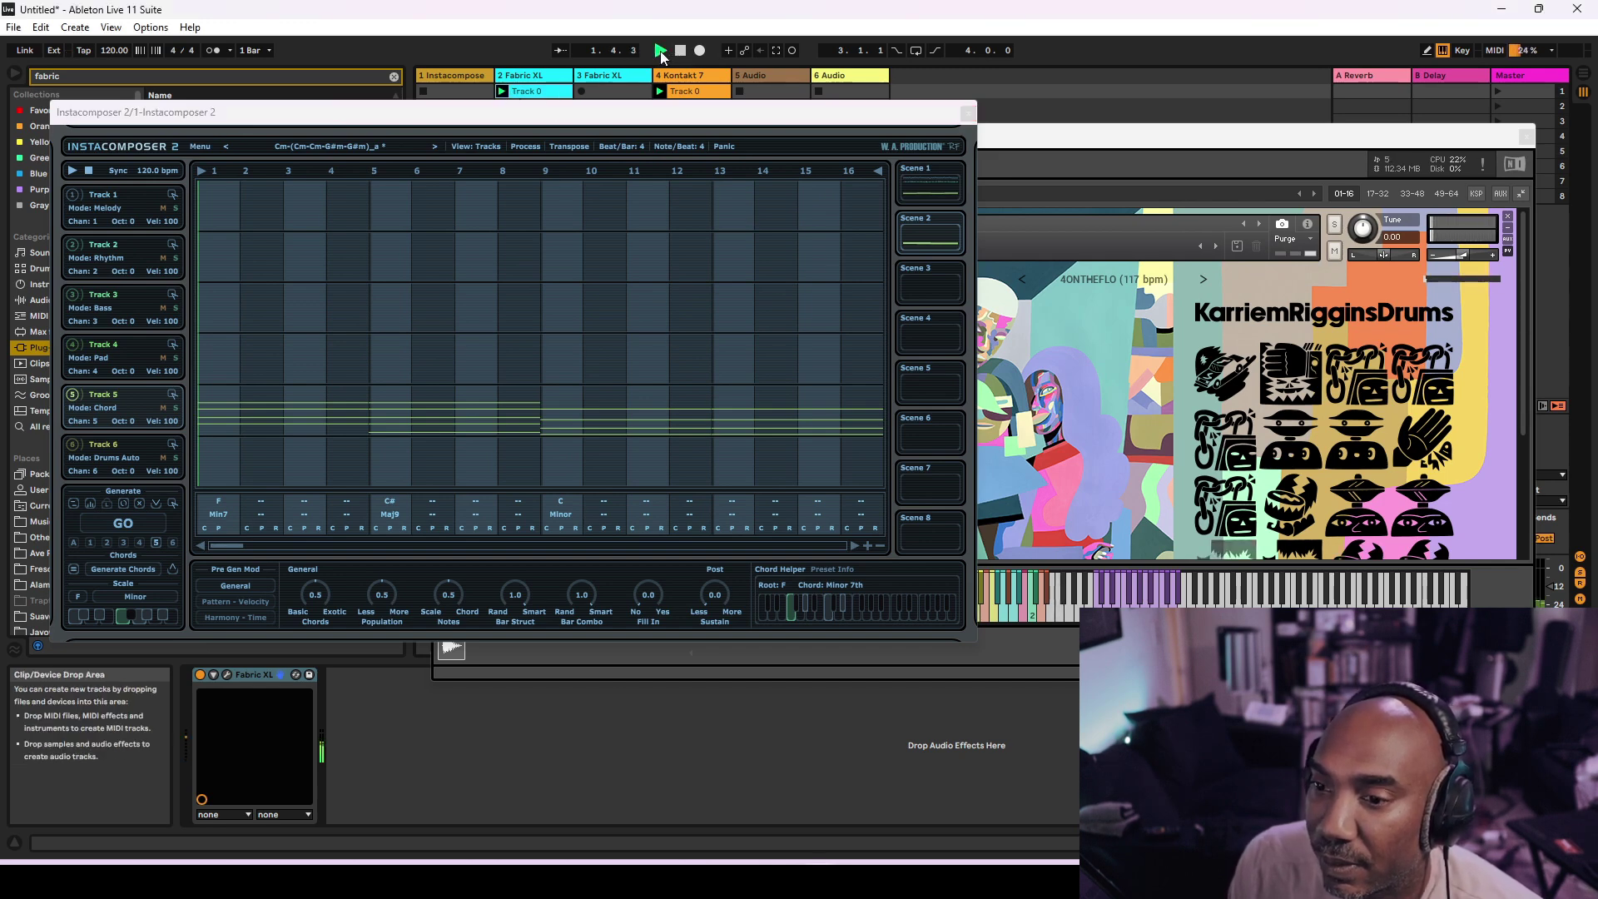